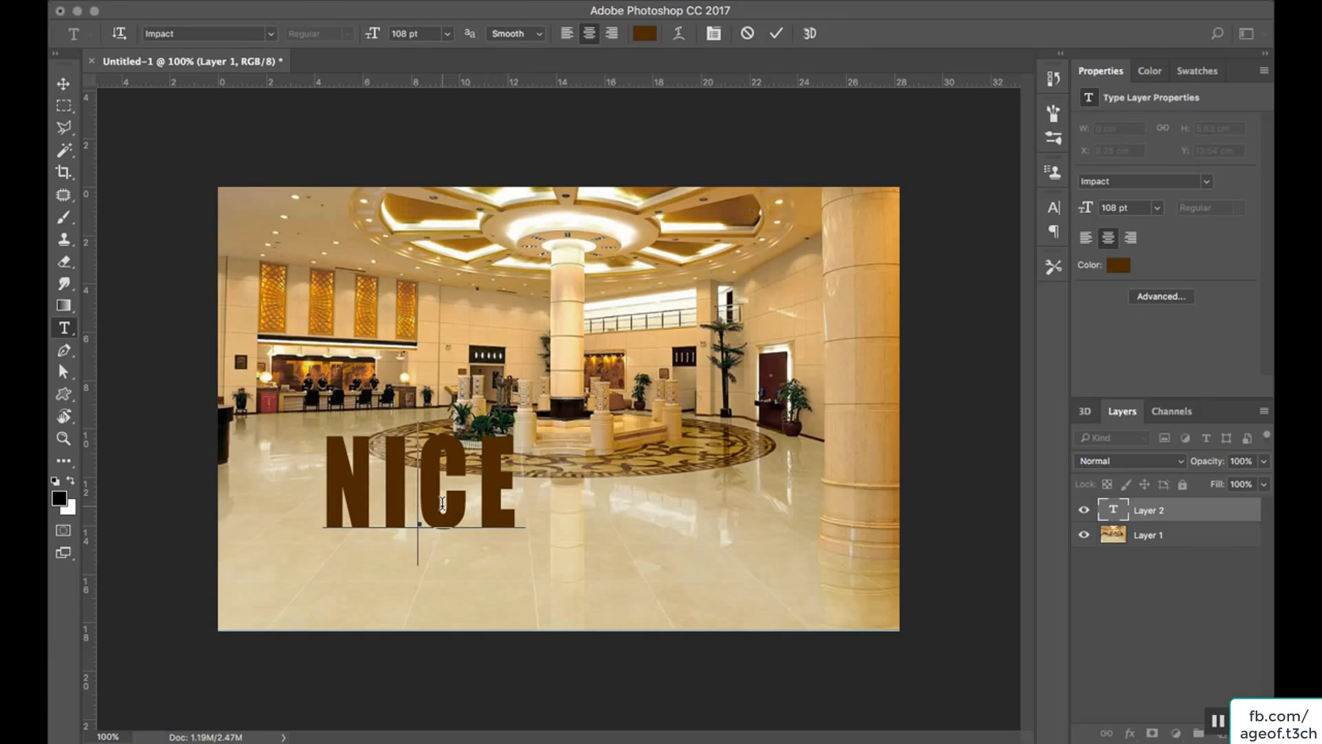
# Recolor the NICE text to light grey e7e7e7 and move it onto the open floor below the circular mosaic.
pyautogui.doubleClick(442, 506)
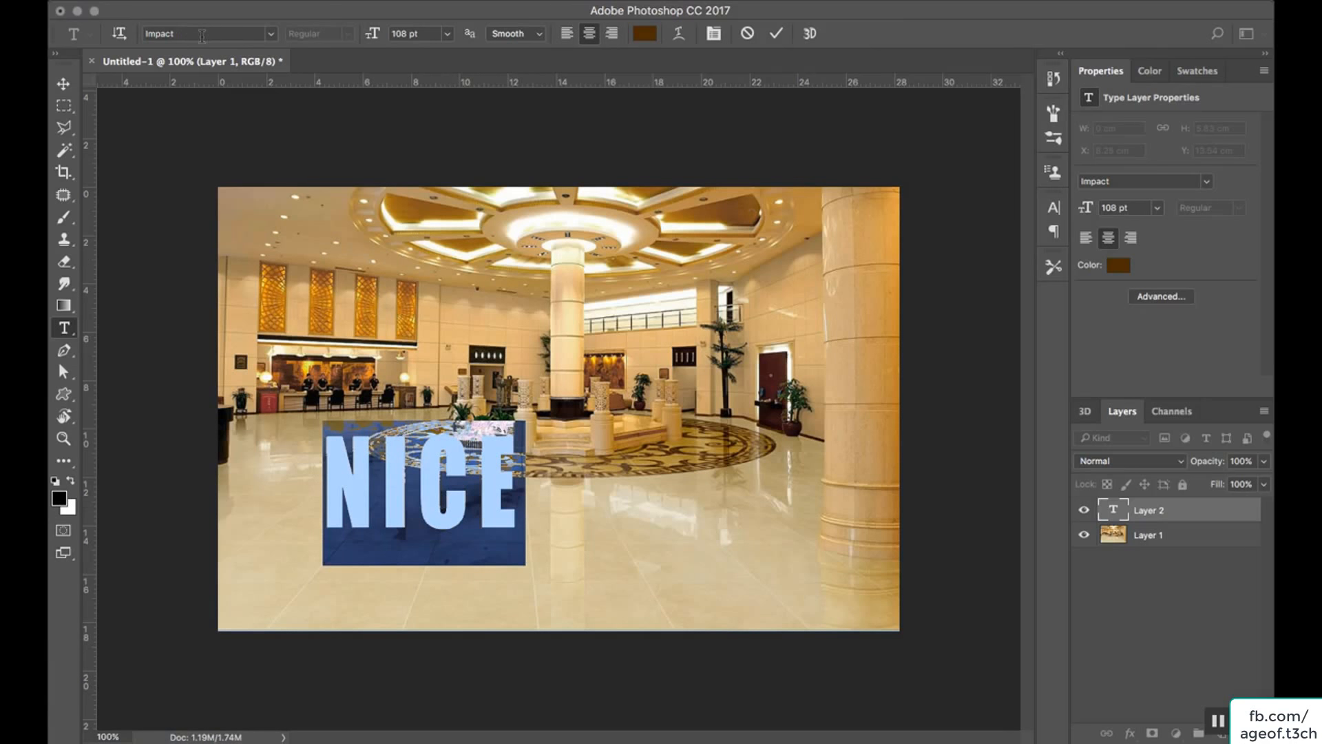
pyautogui.click(646, 36)
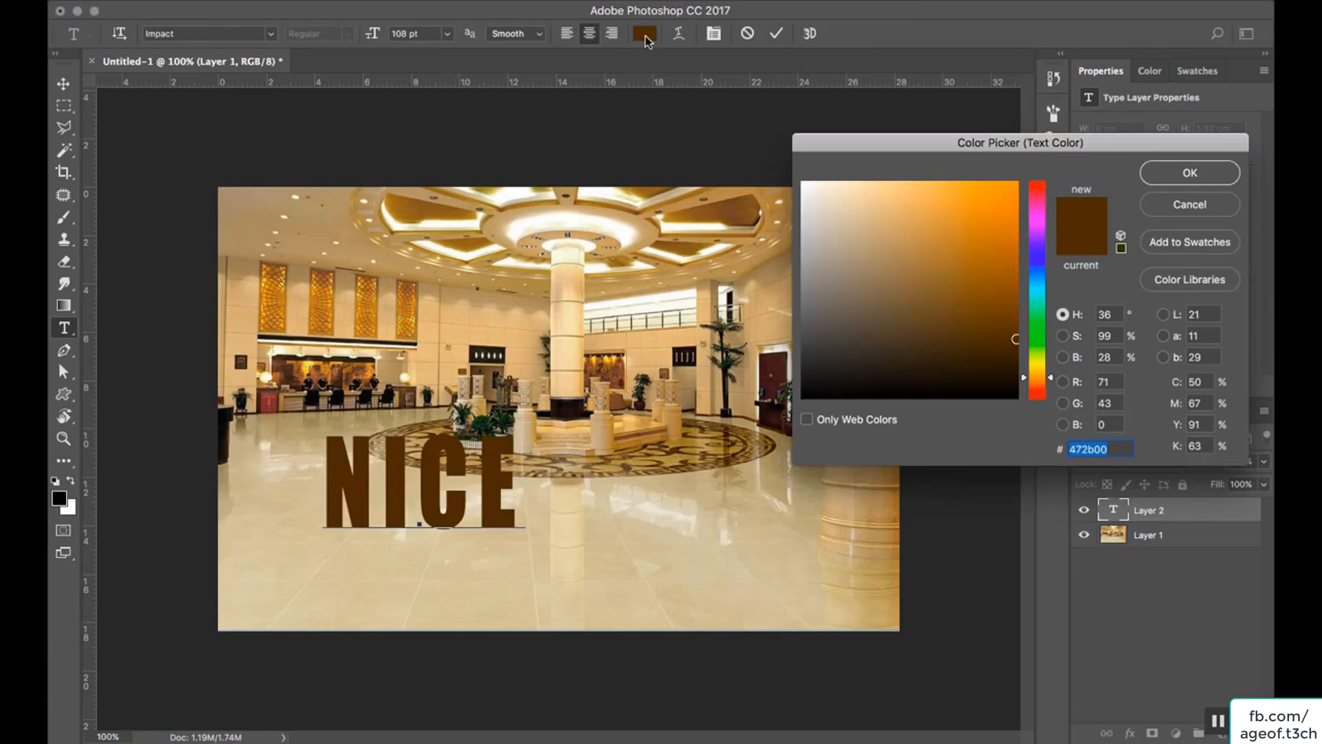
pyautogui.moveTo(905, 267)
pyautogui.mouseDown()
pyautogui.moveTo(817, 245)
pyautogui.moveTo(806, 195)
pyautogui.moveTo(806, 221)
pyautogui.moveTo(792, 200)
pyautogui.moveTo(802, 202)
pyautogui.mouseUp()
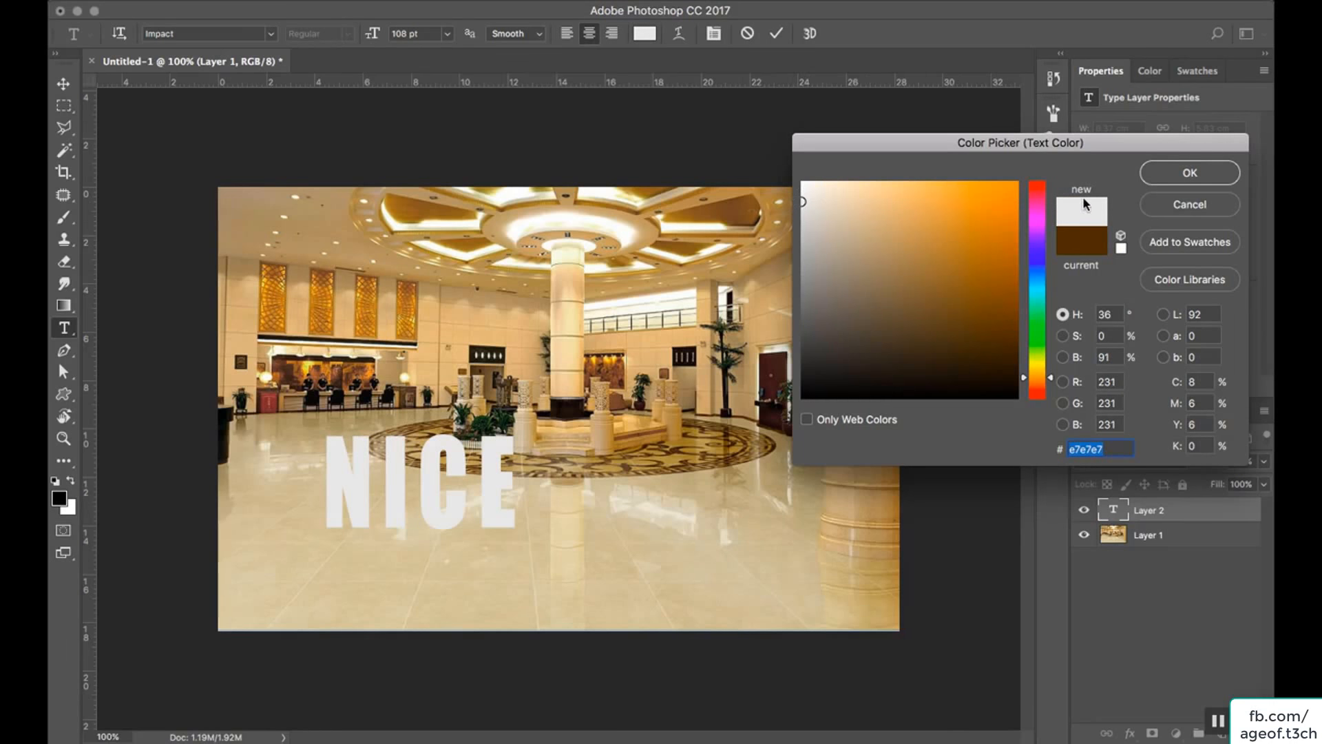
pyautogui.click(1190, 172)
pyautogui.click(64, 84)
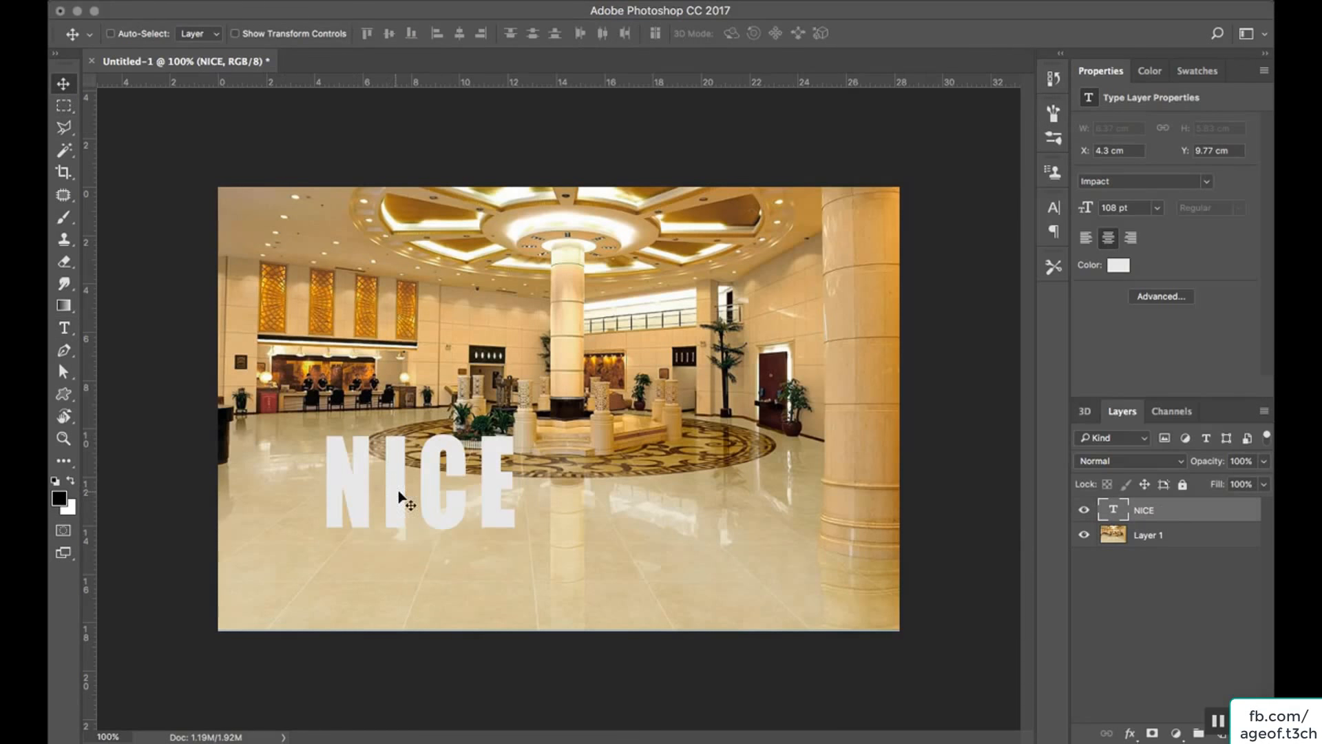
pyautogui.moveTo(399, 495); pyautogui.dragTo(502, 530)
# Create a new 3D extrusion from the NICE text layer.
pyautogui.rightClick(1187, 505)
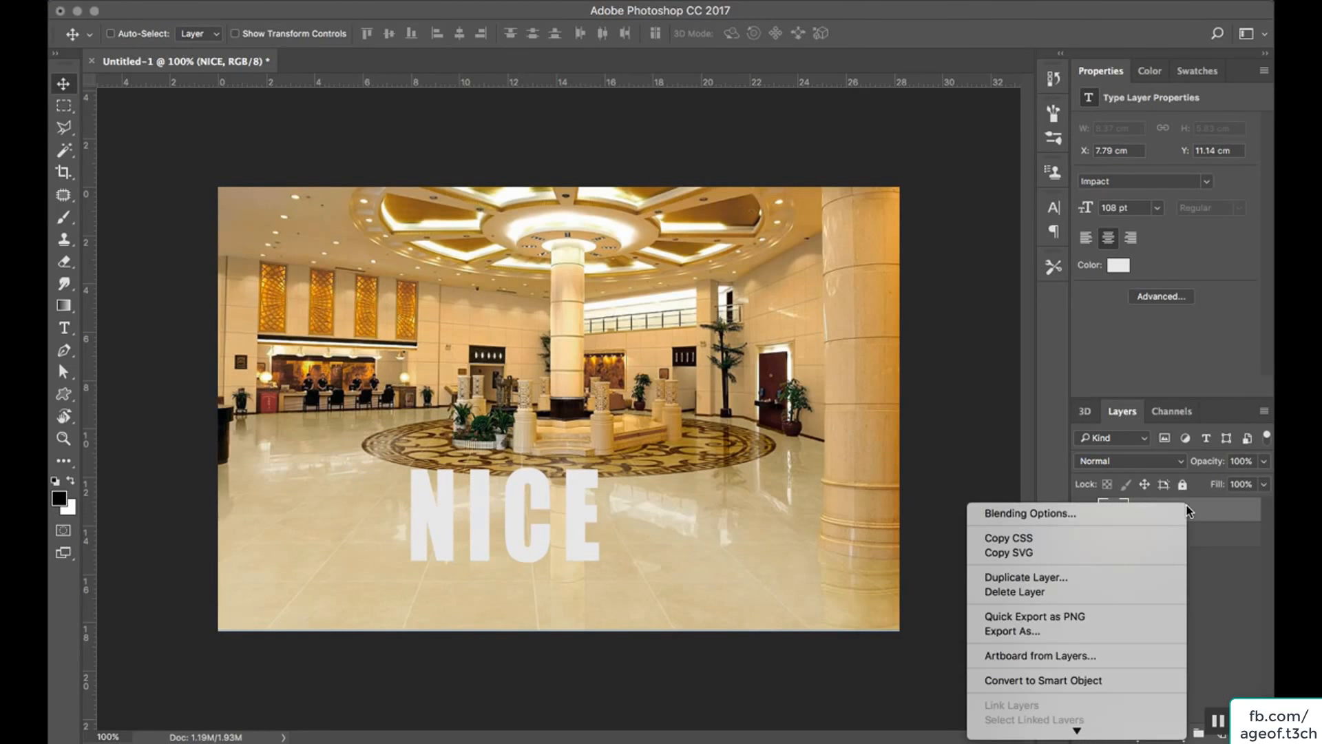
pyautogui.moveTo(1117, 733)
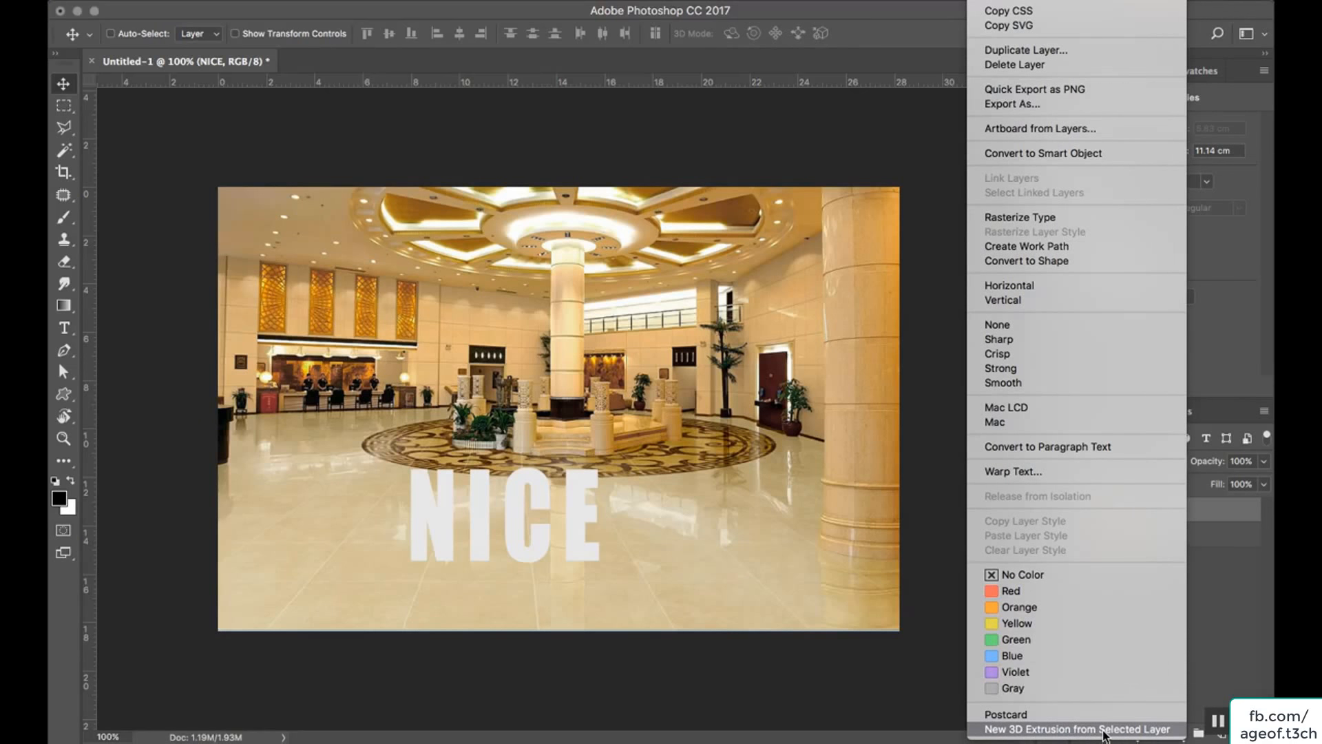
pyautogui.click(508, 0)
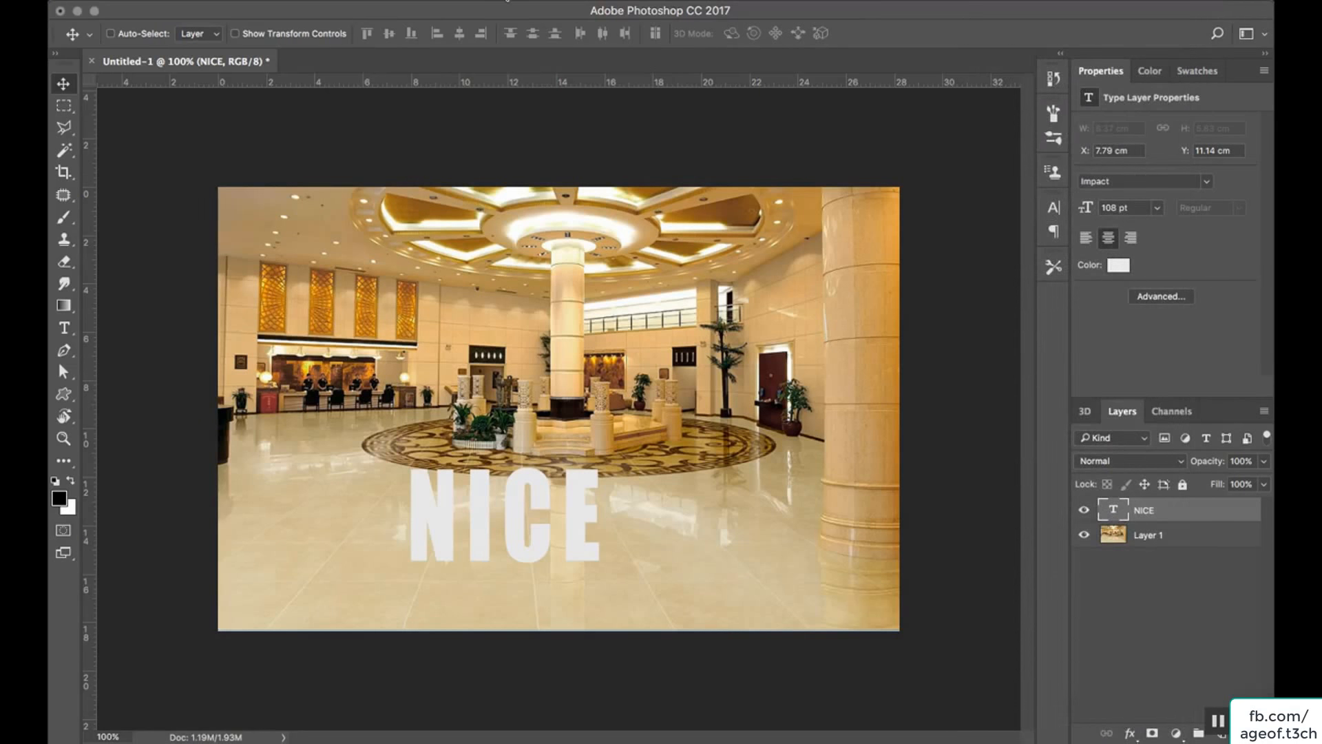
pyautogui.click(506, 0)
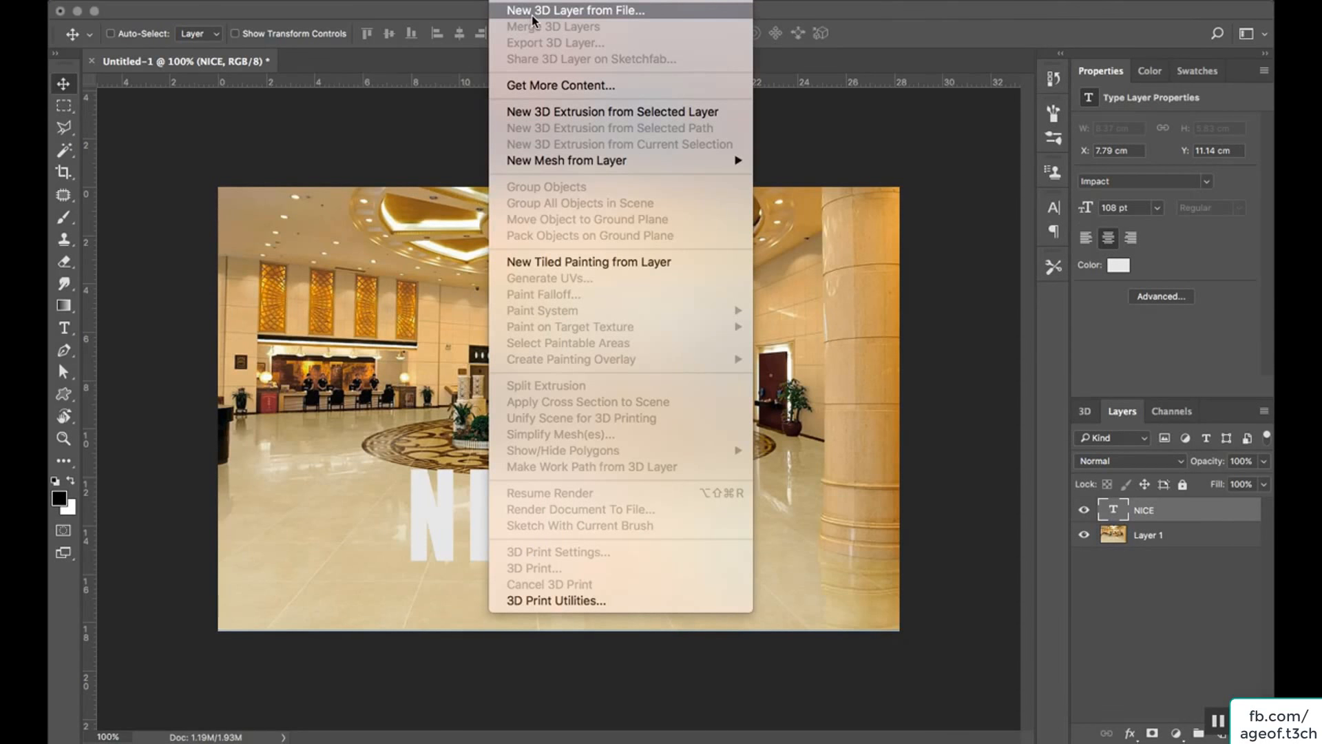
pyautogui.click(685, 114)
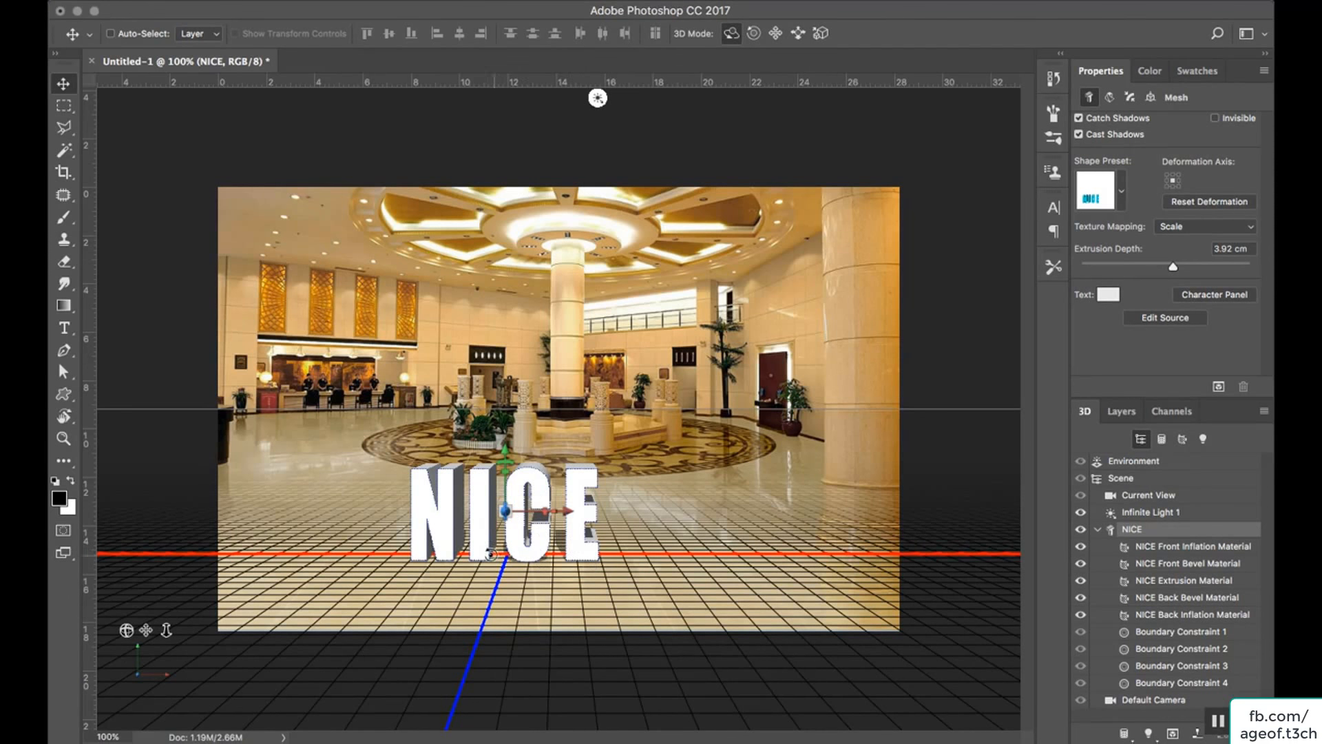
# Toggle the 3D overlays and ground grid off and on to check the extruded NICE text against the lobby photo.
pyautogui.press('super+h')
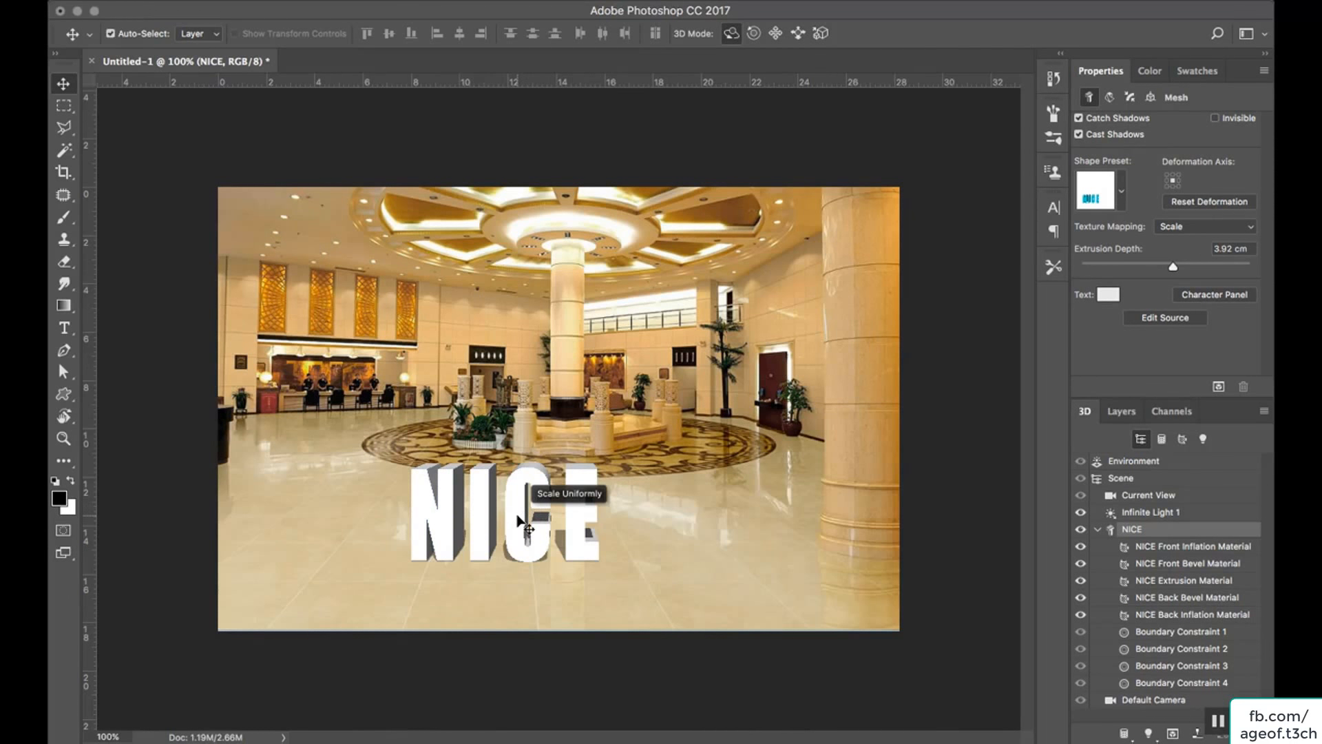
pyautogui.press('super+h')
pyautogui.press('super+h')
pyautogui.press('super+h')
pyautogui.press('super+h')
pyautogui.press('super+h')
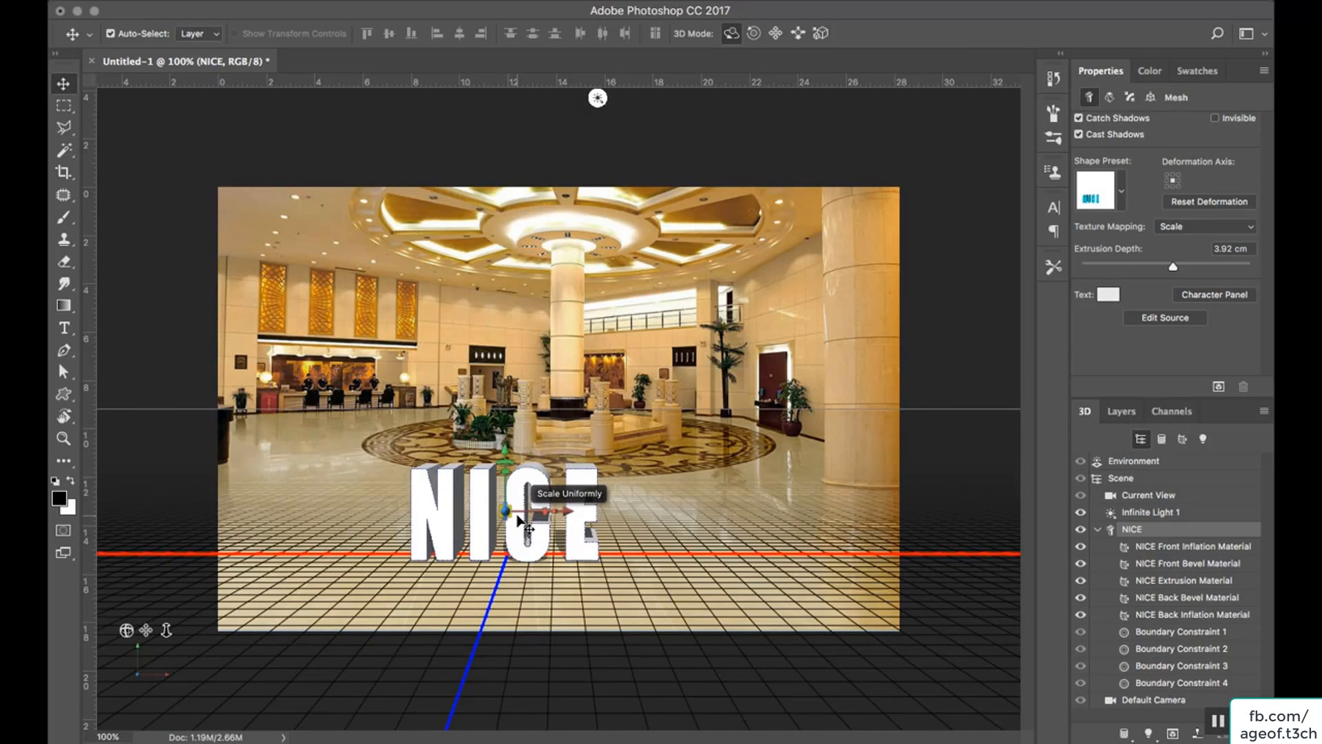
pyautogui.press('super+h')
pyautogui.press('super+h')
# Rotate the 3D NICE text about -17.7° around its Y axis and set its extrusion depth to 0.87 cm.
pyautogui.moveTo(555, 512); pyautogui.dragTo(597, 516)
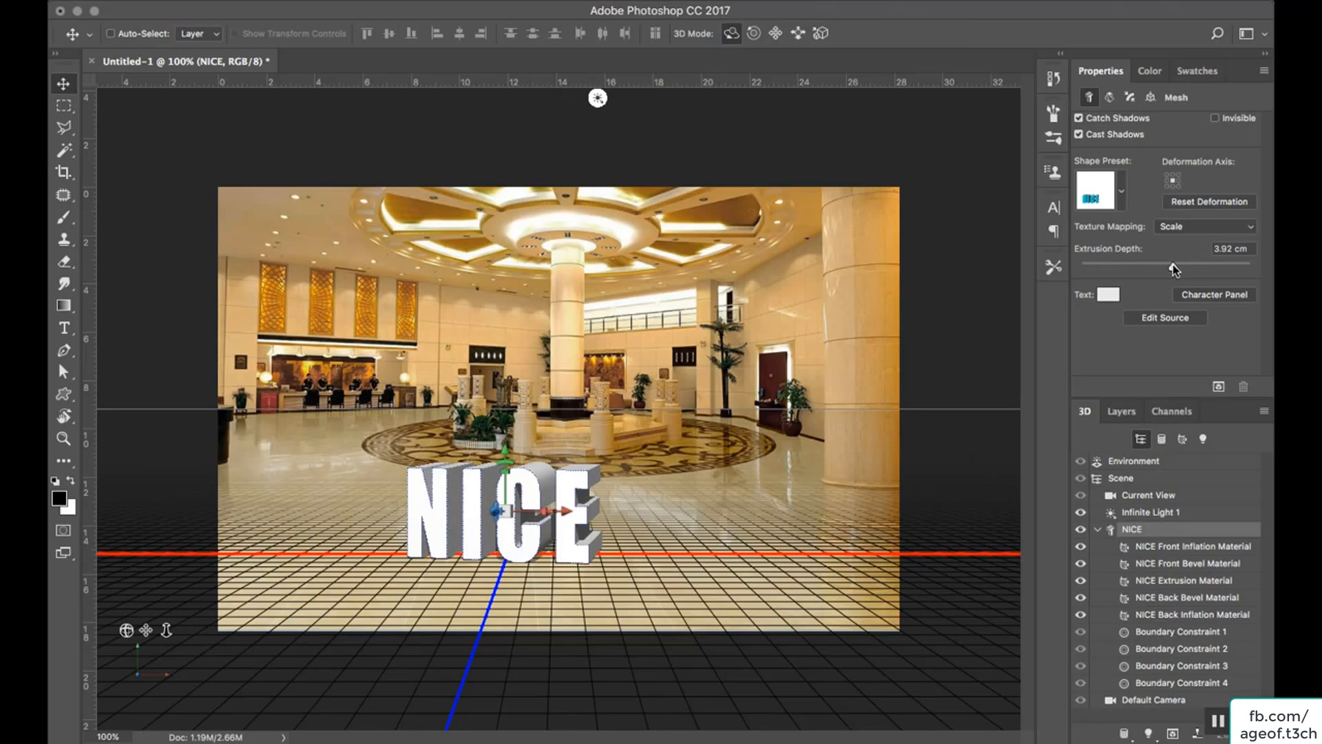
pyautogui.moveTo(1172, 265)
pyautogui.mouseDown()
pyautogui.moveTo(1188, 267)
pyautogui.moveTo(1166, 267)
pyautogui.mouseUp()
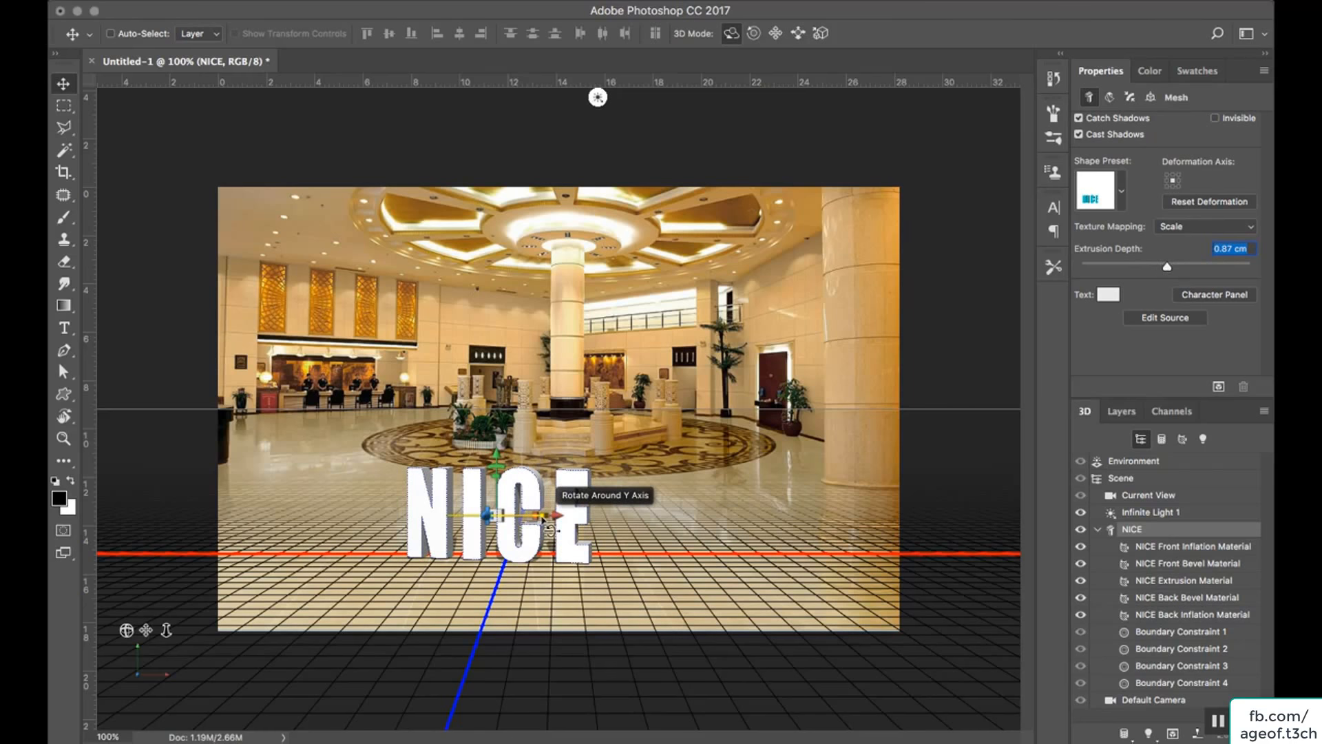
pyautogui.moveTo(543, 519); pyautogui.dragTo(515, 521)
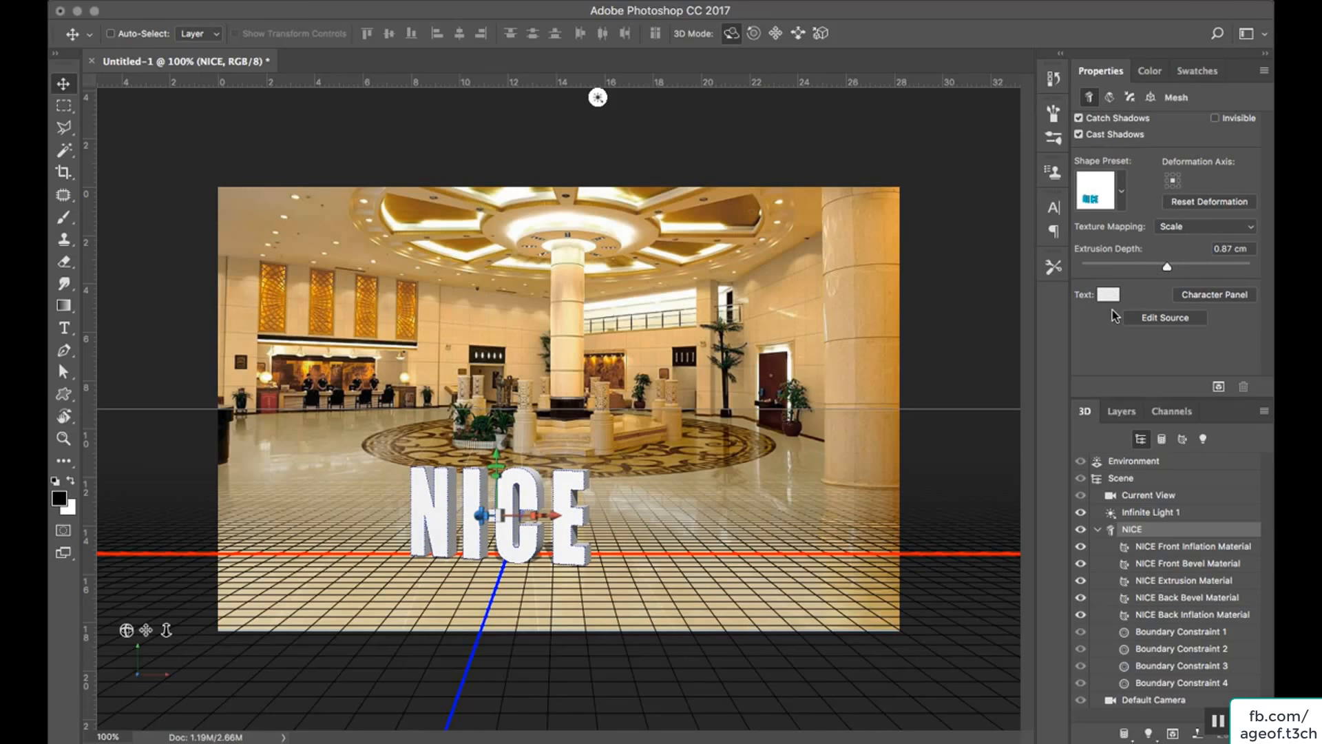
# Try the inflated shape preset on the NICE mesh, and apply the beveled preset with an extrusion depth of 1.96 cm.
pyautogui.click(1122, 191)
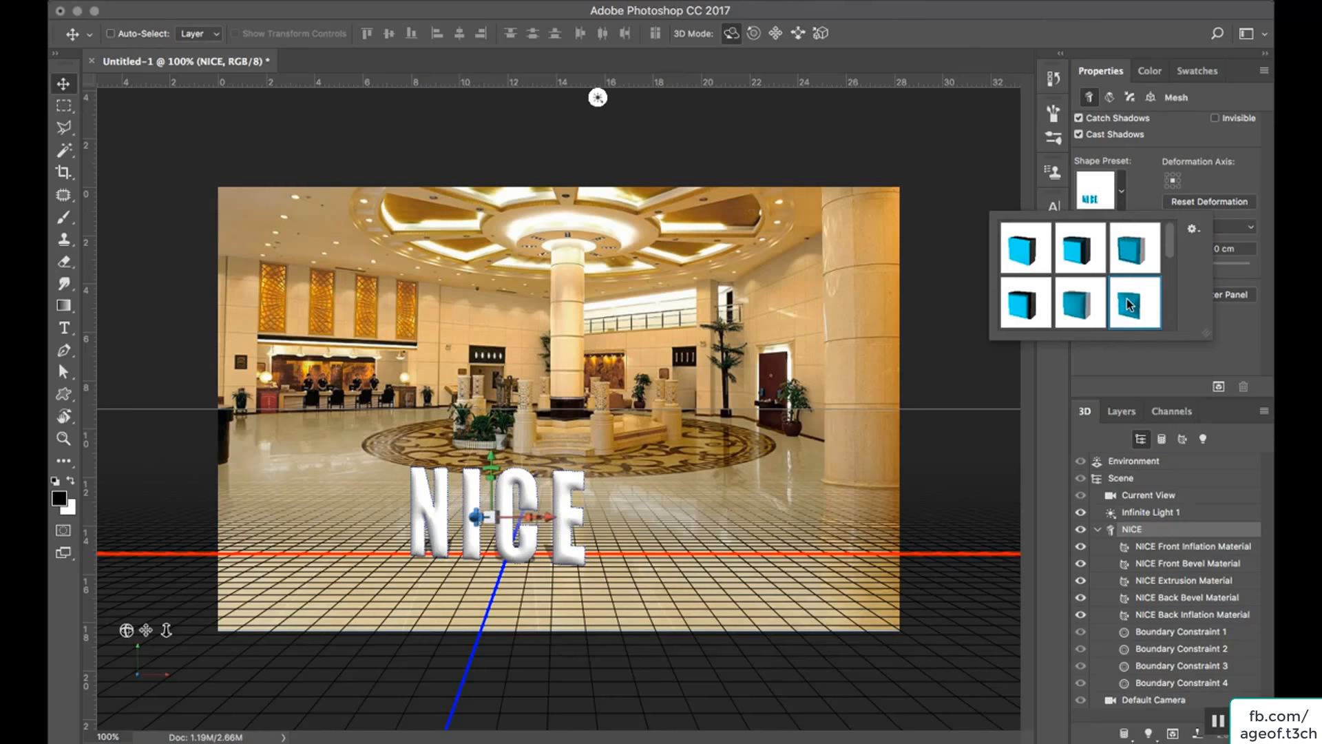
pyautogui.click(1022, 310)
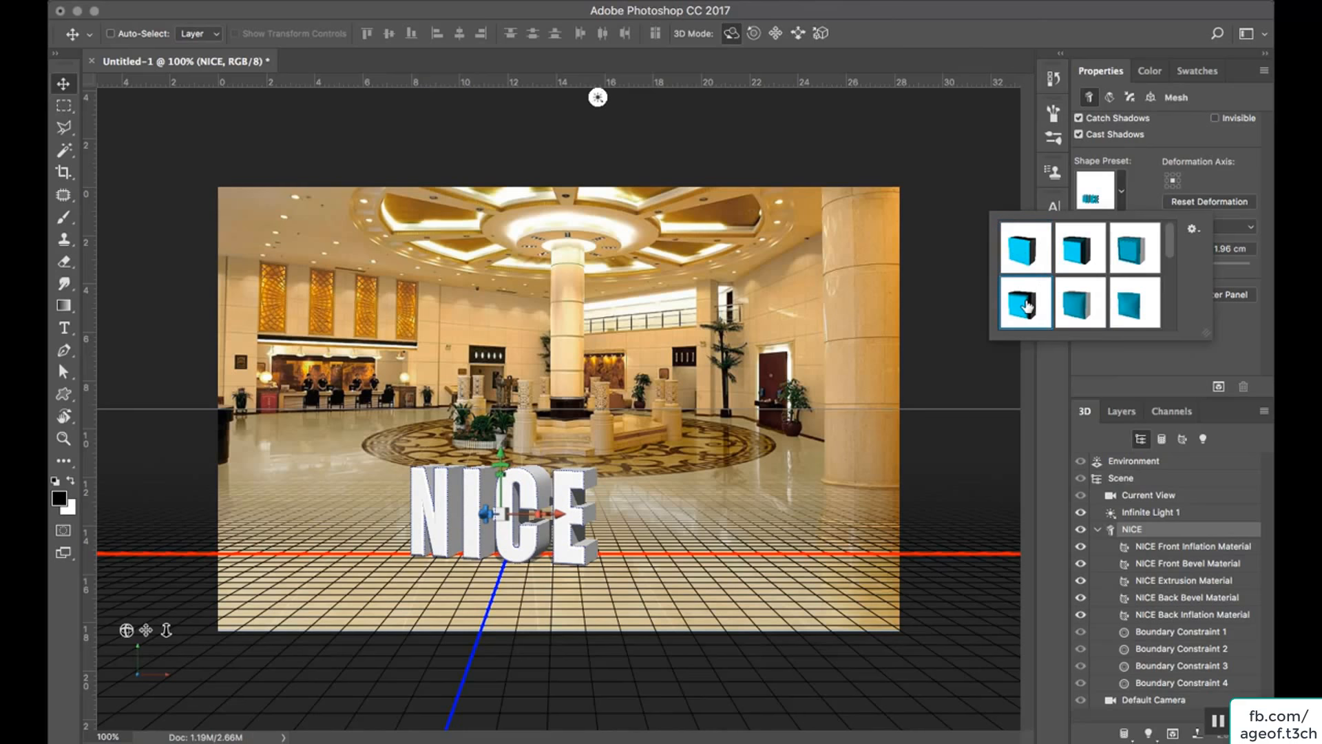
pyautogui.click(1142, 191)
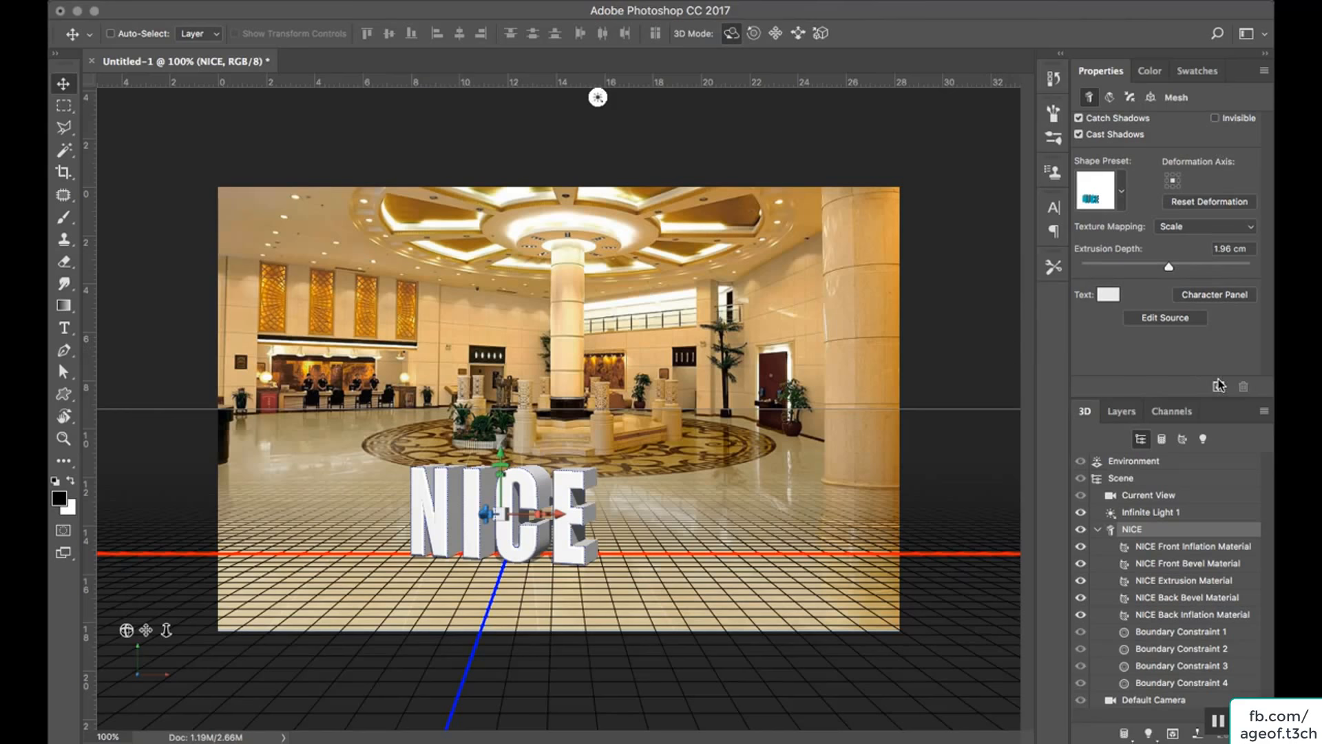
pyautogui.click(1110, 97)
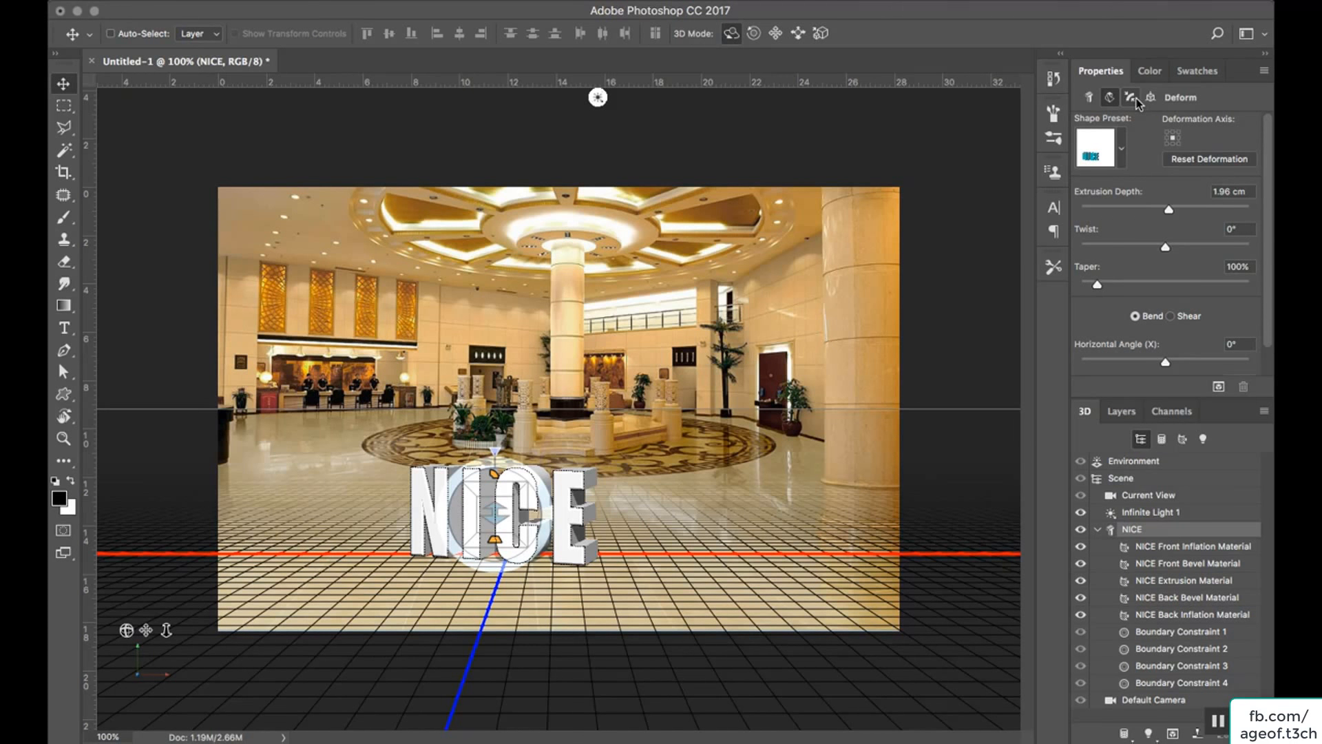
pyautogui.click(1131, 97)
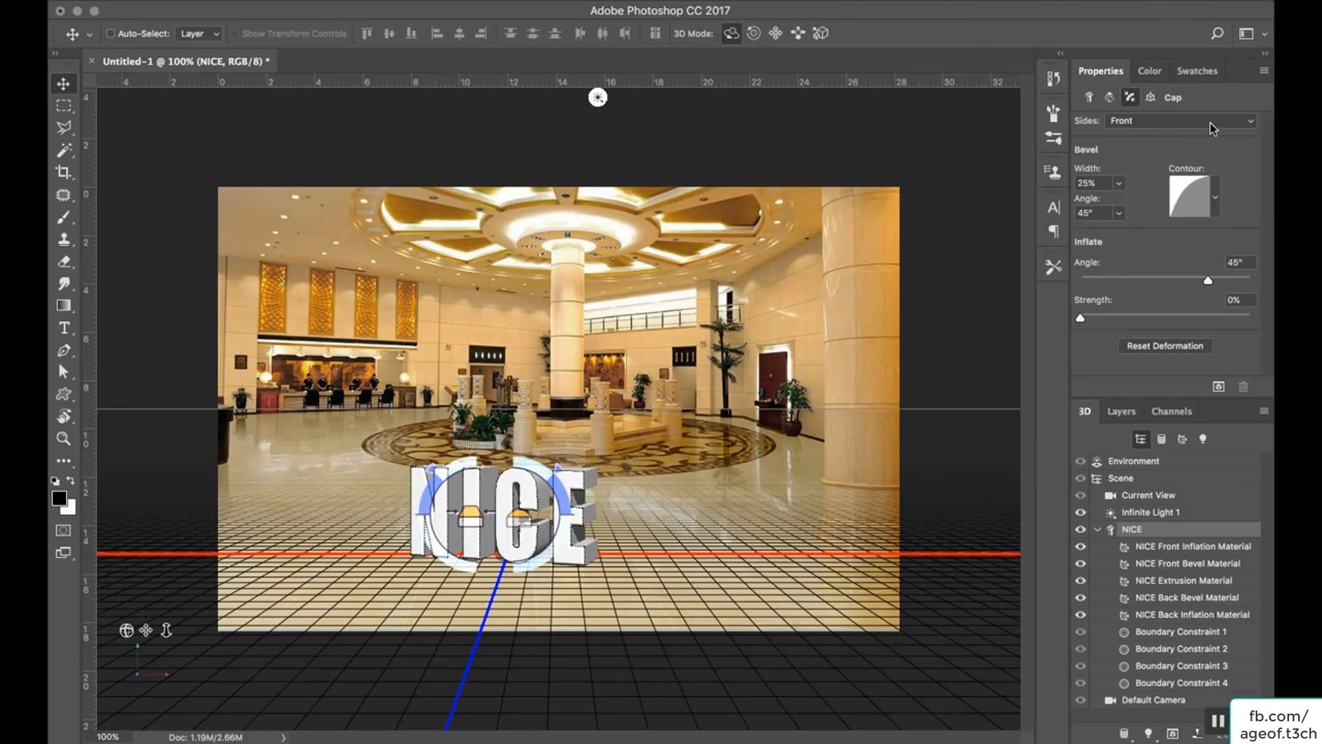
pyautogui.click(1151, 97)
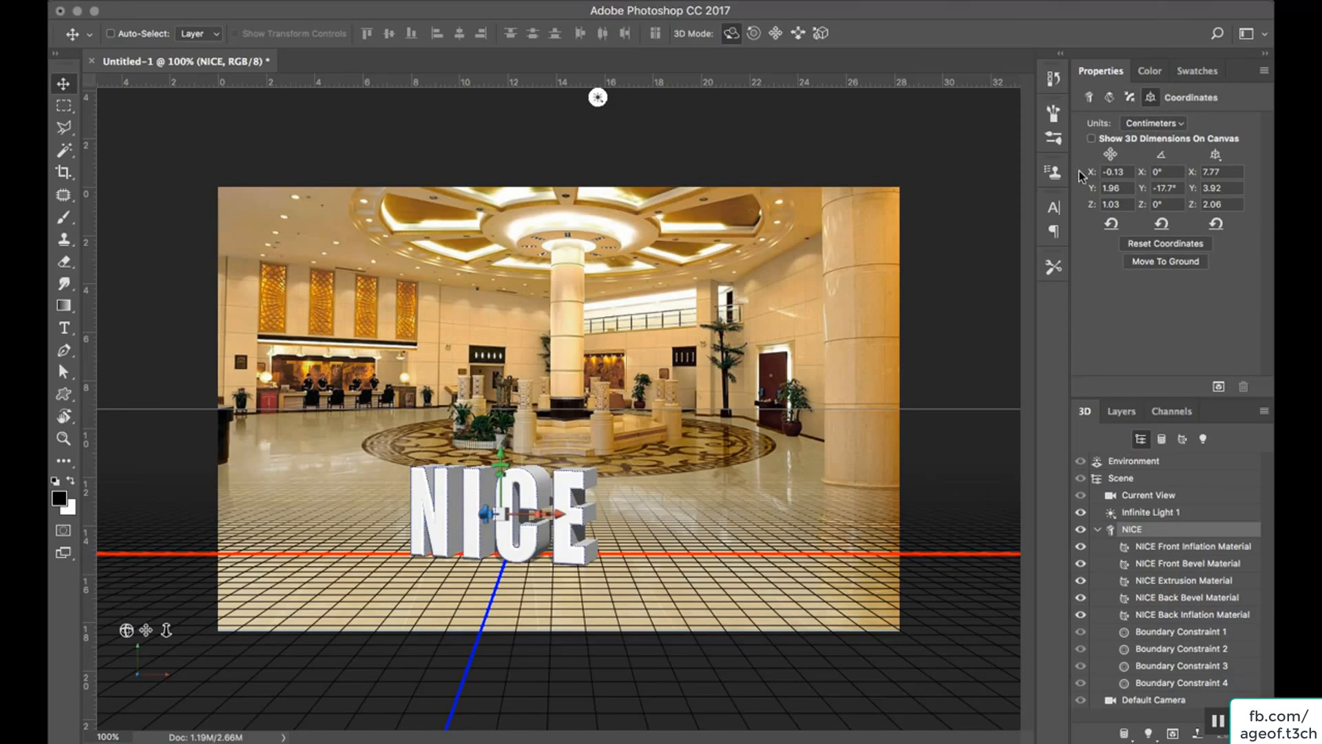
pyautogui.click(1089, 98)
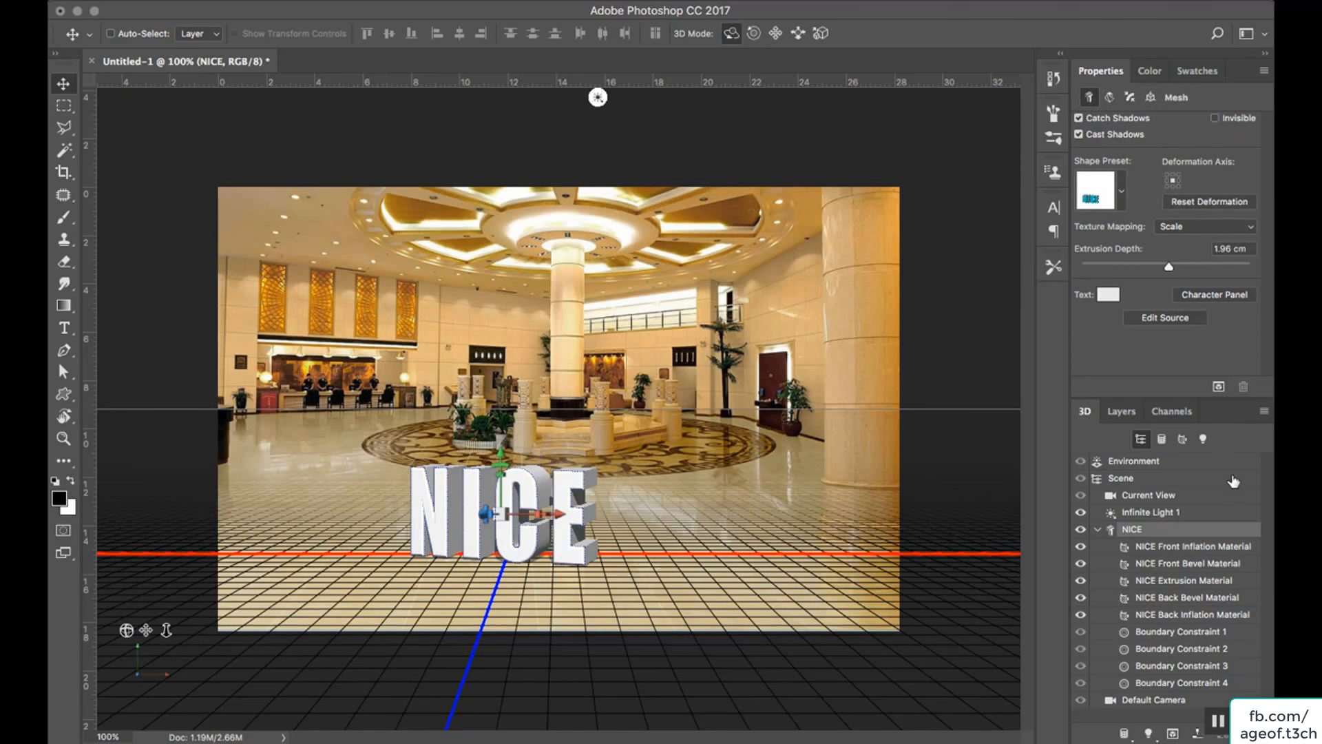
# Set the environment's ground plane reflections to 66% opacity and 14% roughness.
pyautogui.click(1150, 468)
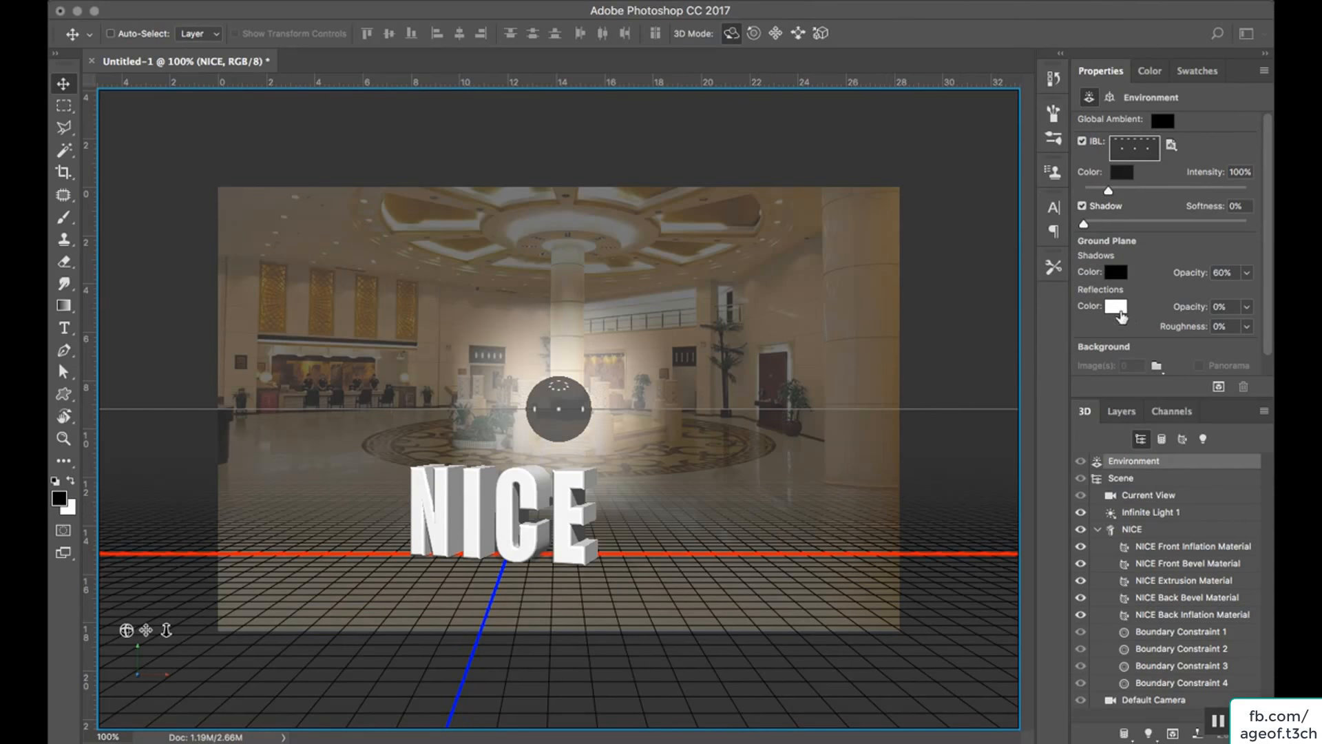
pyautogui.click(1246, 327)
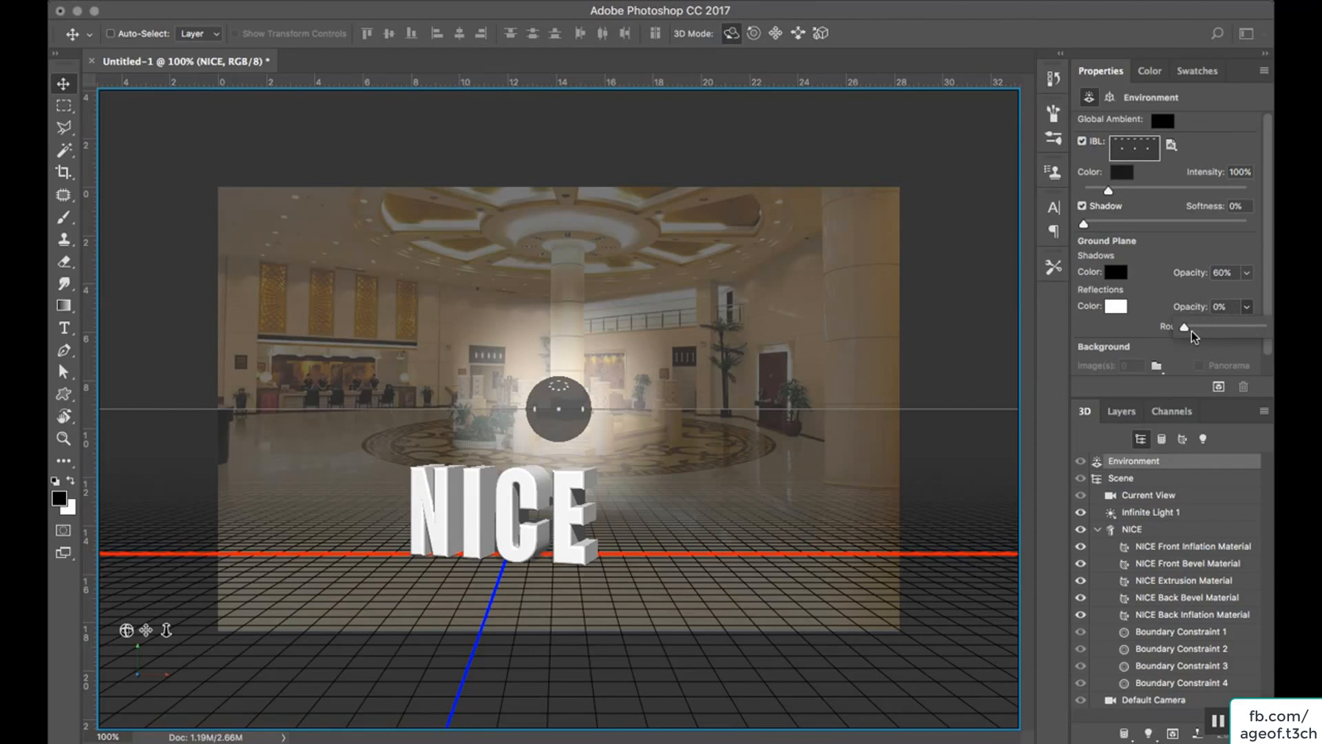
pyautogui.moveTo(1198, 334); pyautogui.dragTo(1234, 337)
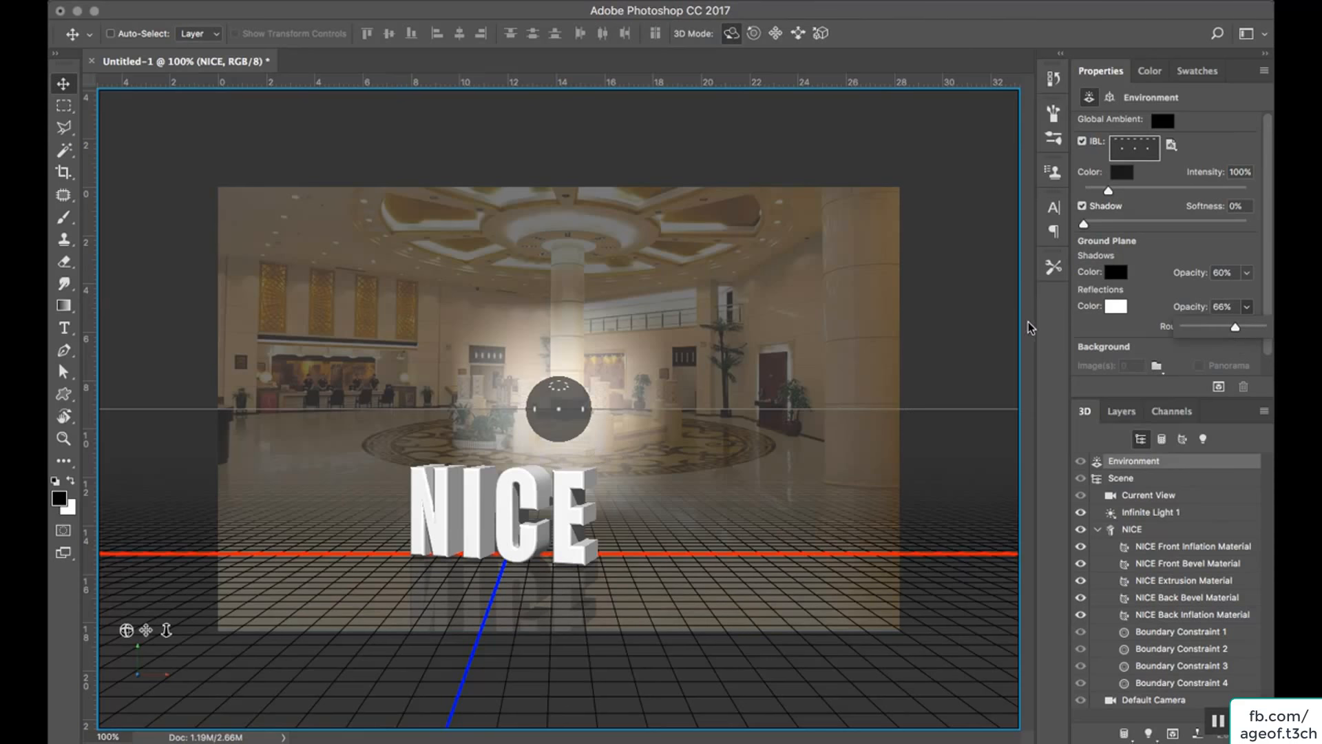
pyautogui.click(1099, 336)
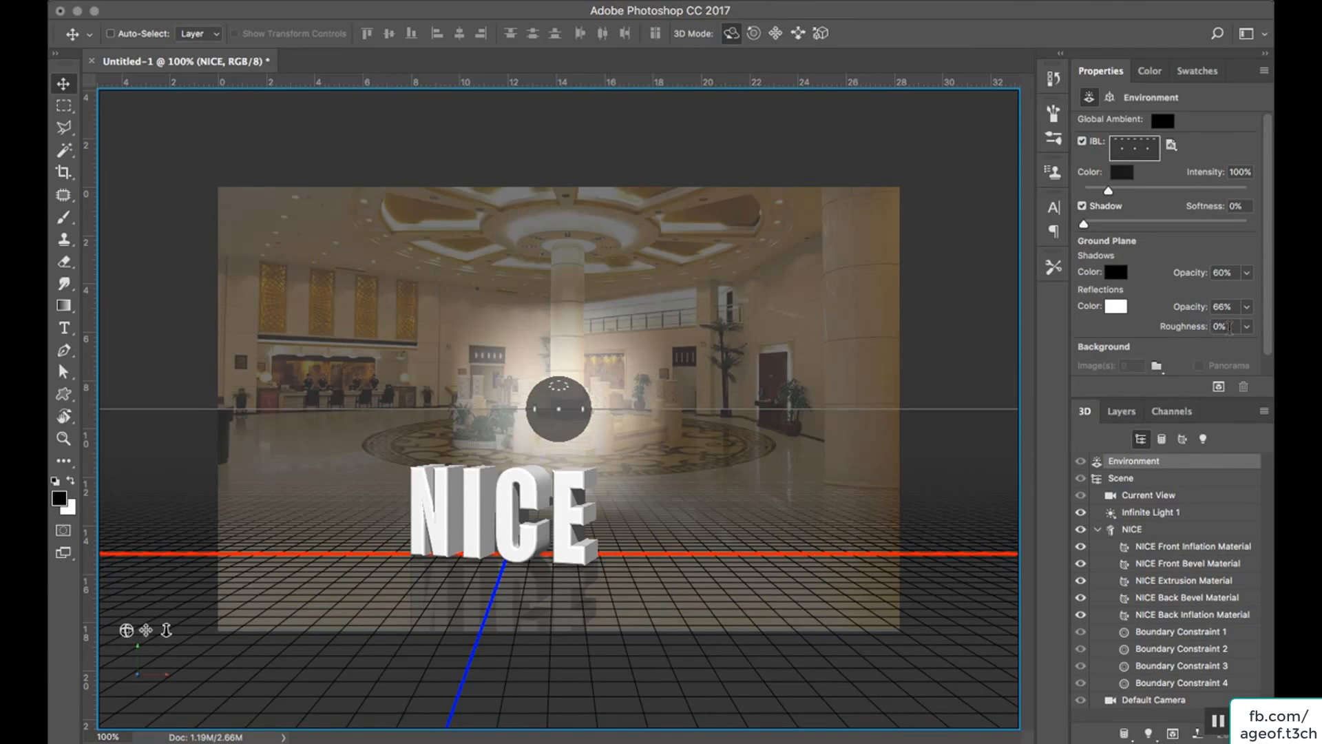
pyautogui.click(1247, 328)
pyautogui.moveTo(1184, 347); pyautogui.dragTo(1198, 347)
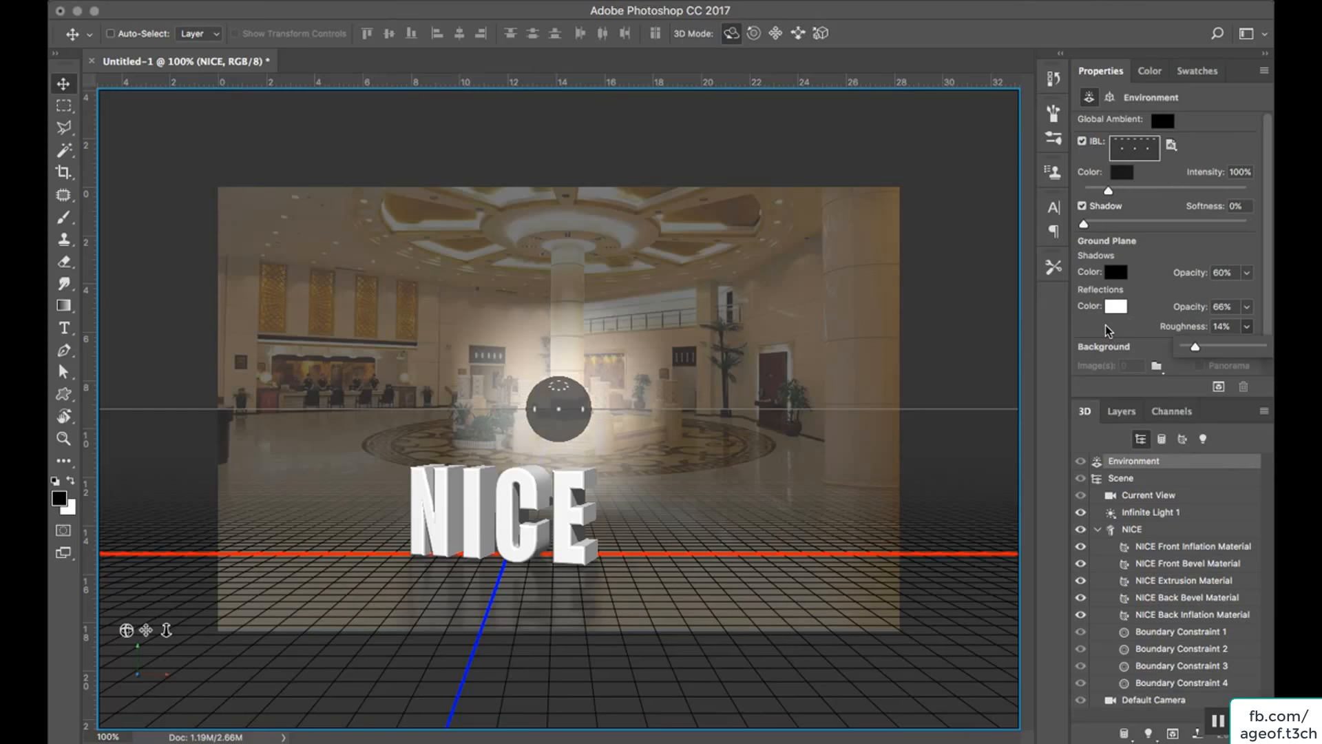
pyautogui.click(1113, 480)
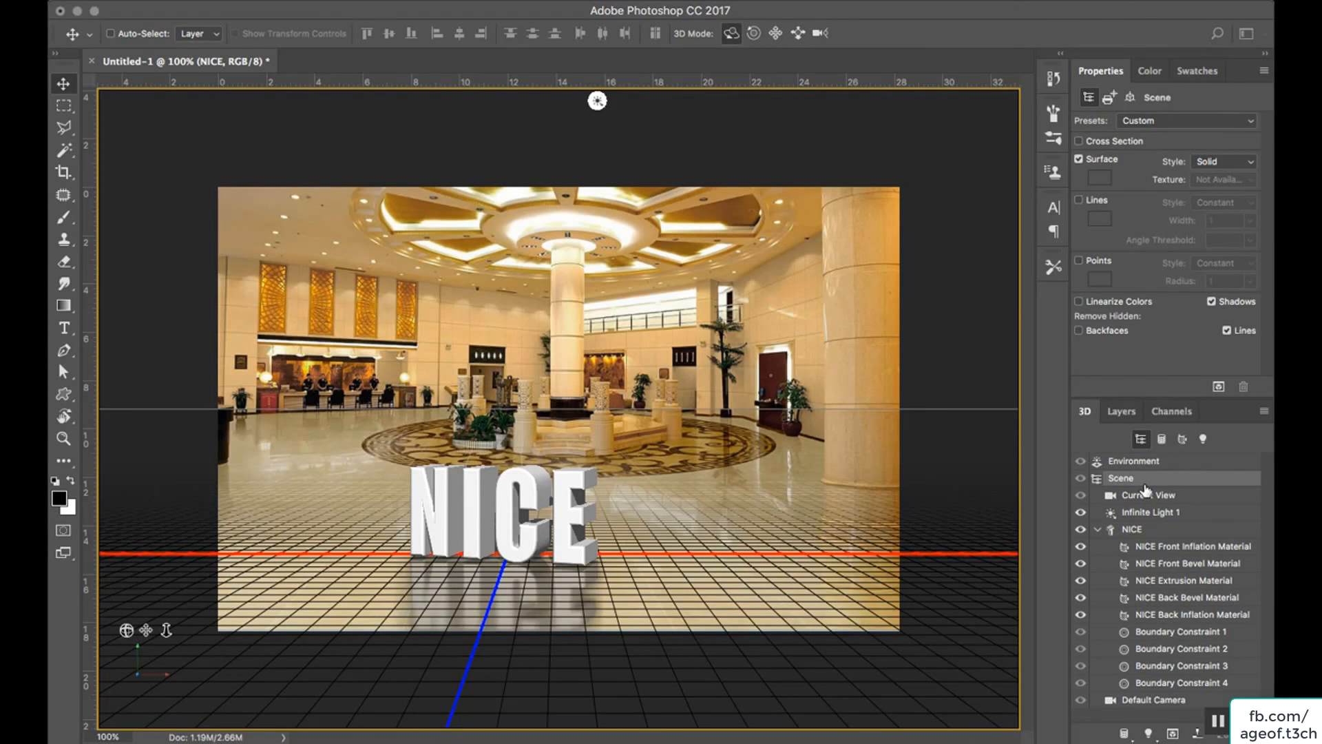
pyautogui.click(1240, 124)
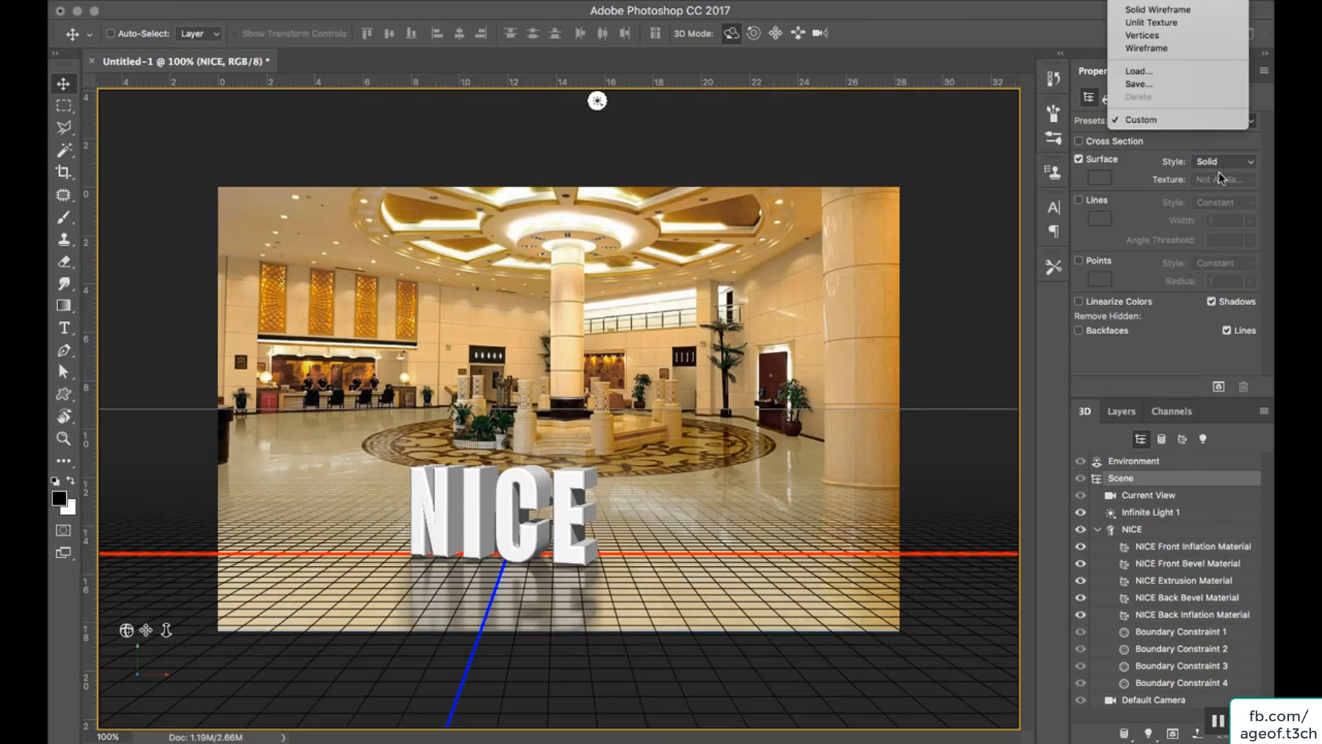
pyautogui.click(1146, 365)
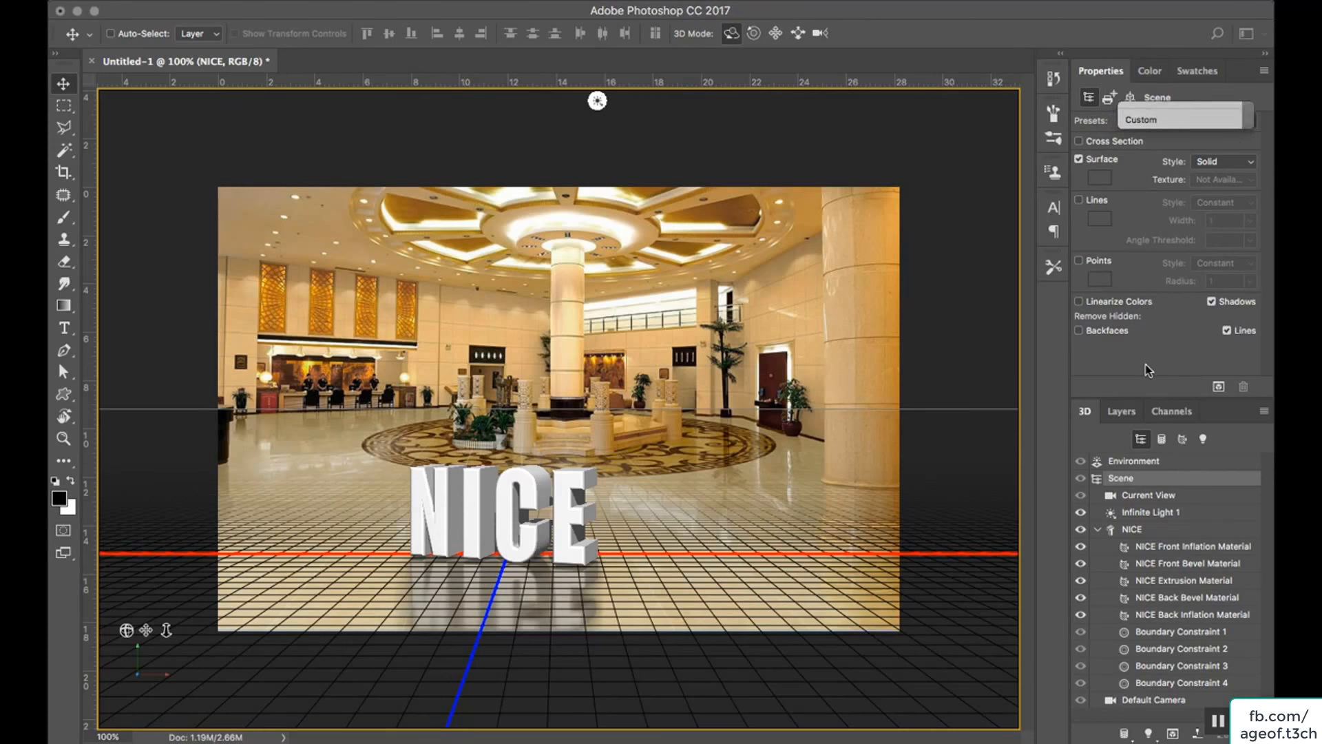
pyautogui.click(1130, 496)
# Aim Infinite Light 1 straight down from above, and add a second infinite light shining on the letters from the front left.
pyautogui.click(1148, 513)
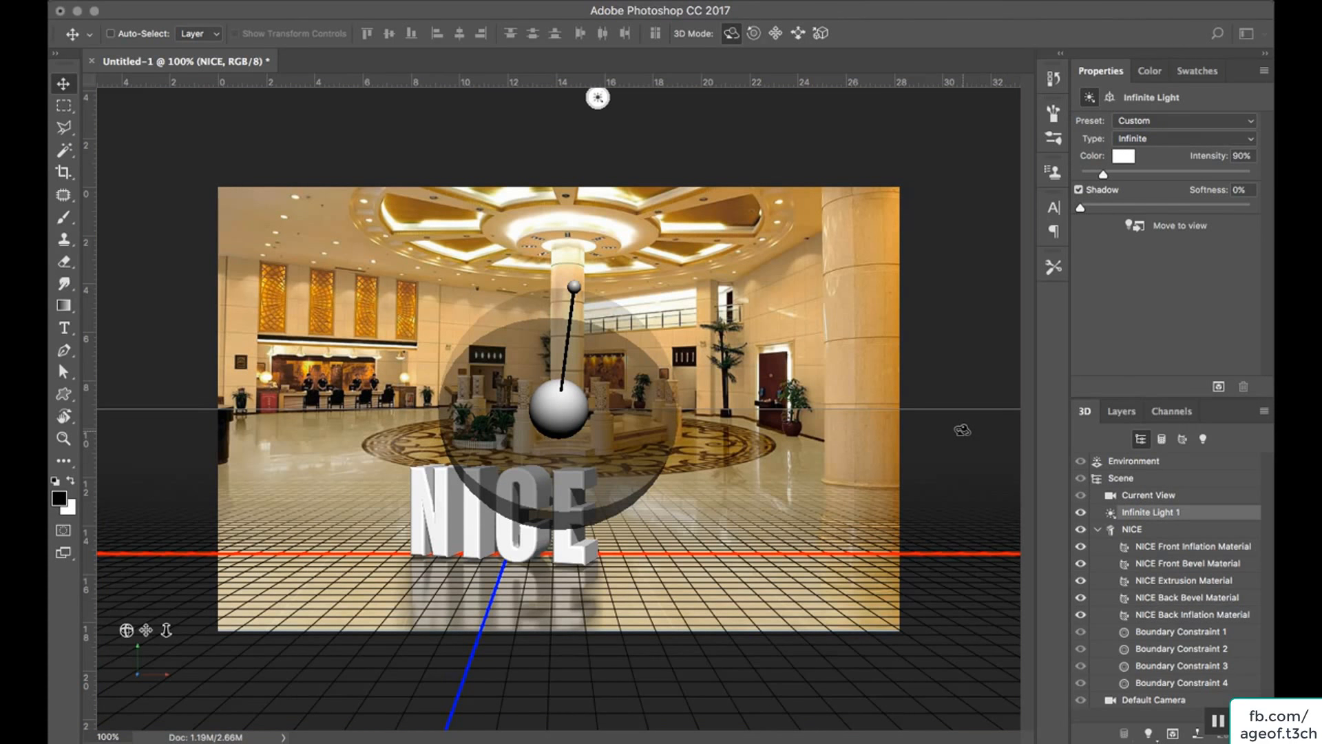
pyautogui.moveTo(577, 293)
pyautogui.mouseDown()
pyautogui.moveTo(521, 288)
pyautogui.moveTo(507, 379)
pyautogui.moveTo(615, 423)
pyautogui.moveTo(465, 396)
pyautogui.moveTo(506, 387)
pyautogui.moveTo(536, 338)
pyautogui.moveTo(572, 180)
pyautogui.moveTo(570, 192)
pyautogui.mouseUp()
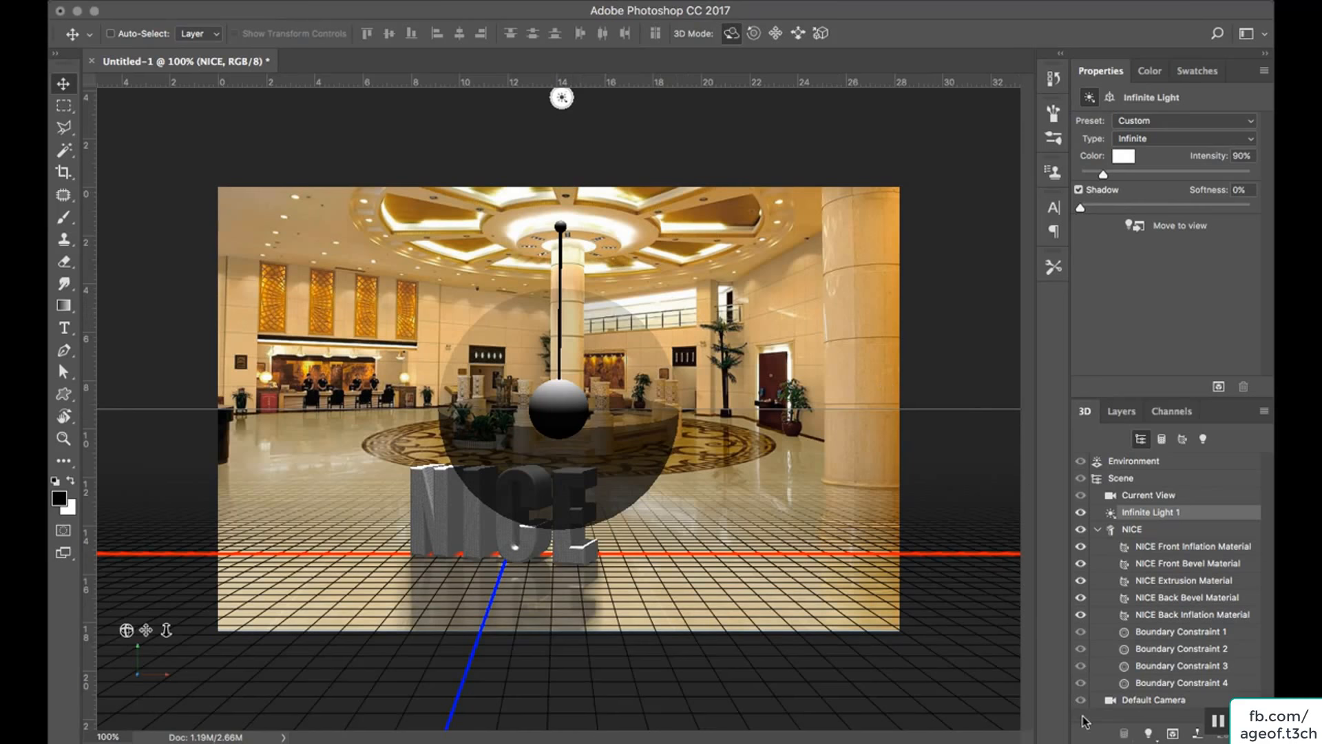
pyautogui.click(1149, 733)
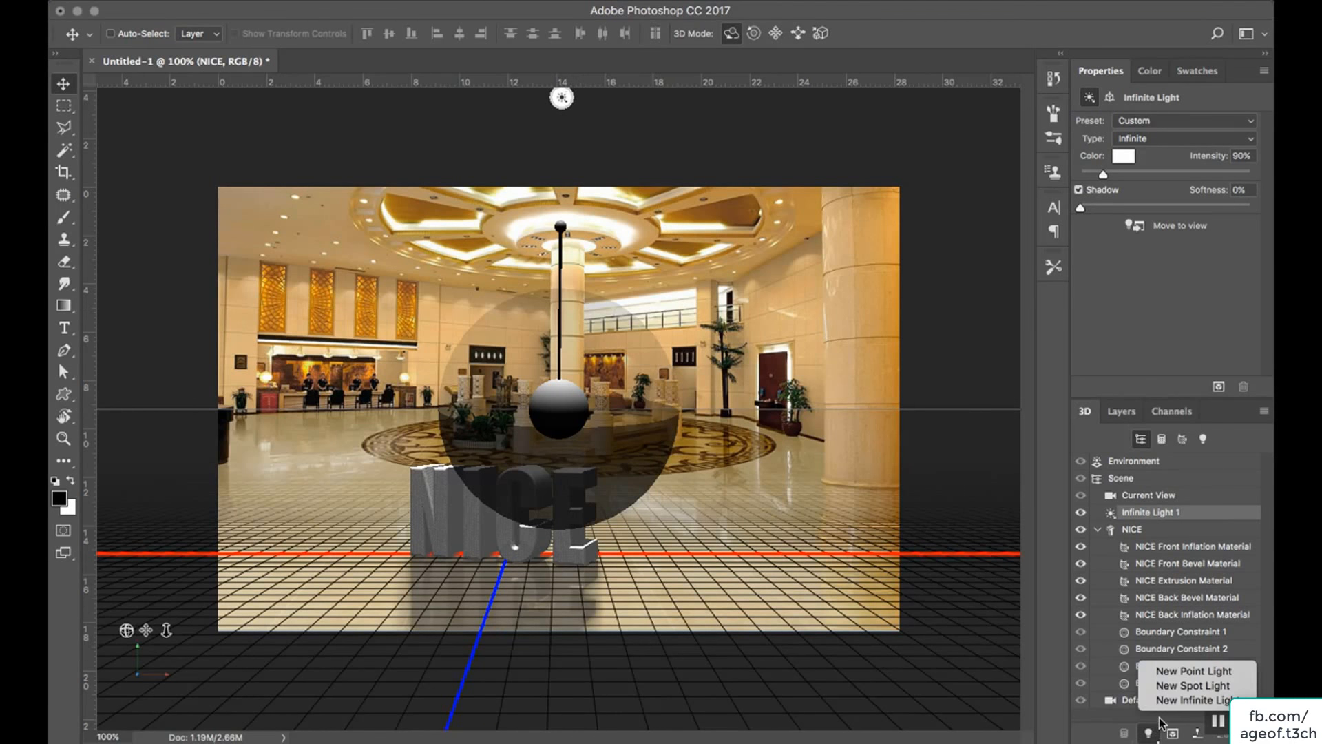
pyautogui.click(1167, 702)
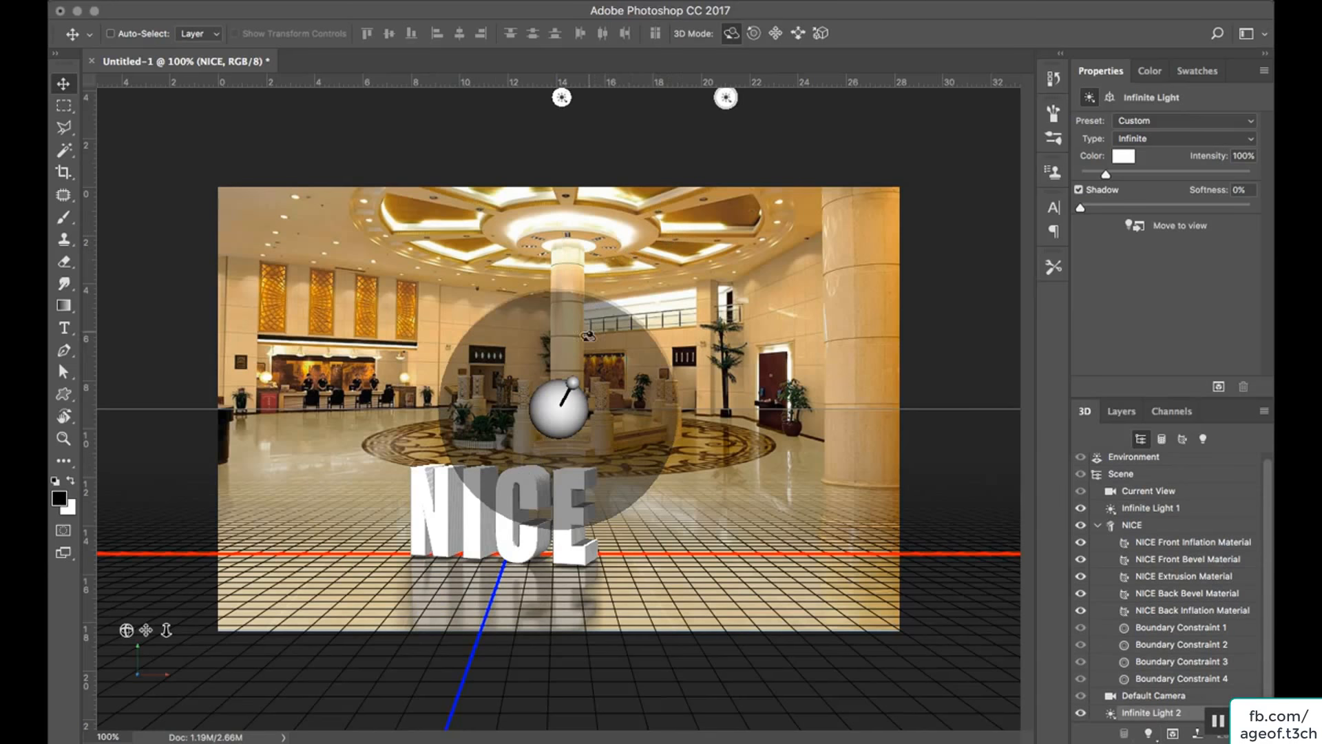
pyautogui.moveTo(562, 396)
pyautogui.mouseDown()
pyautogui.moveTo(530, 389)
pyautogui.moveTo(526, 413)
pyautogui.mouseUp()
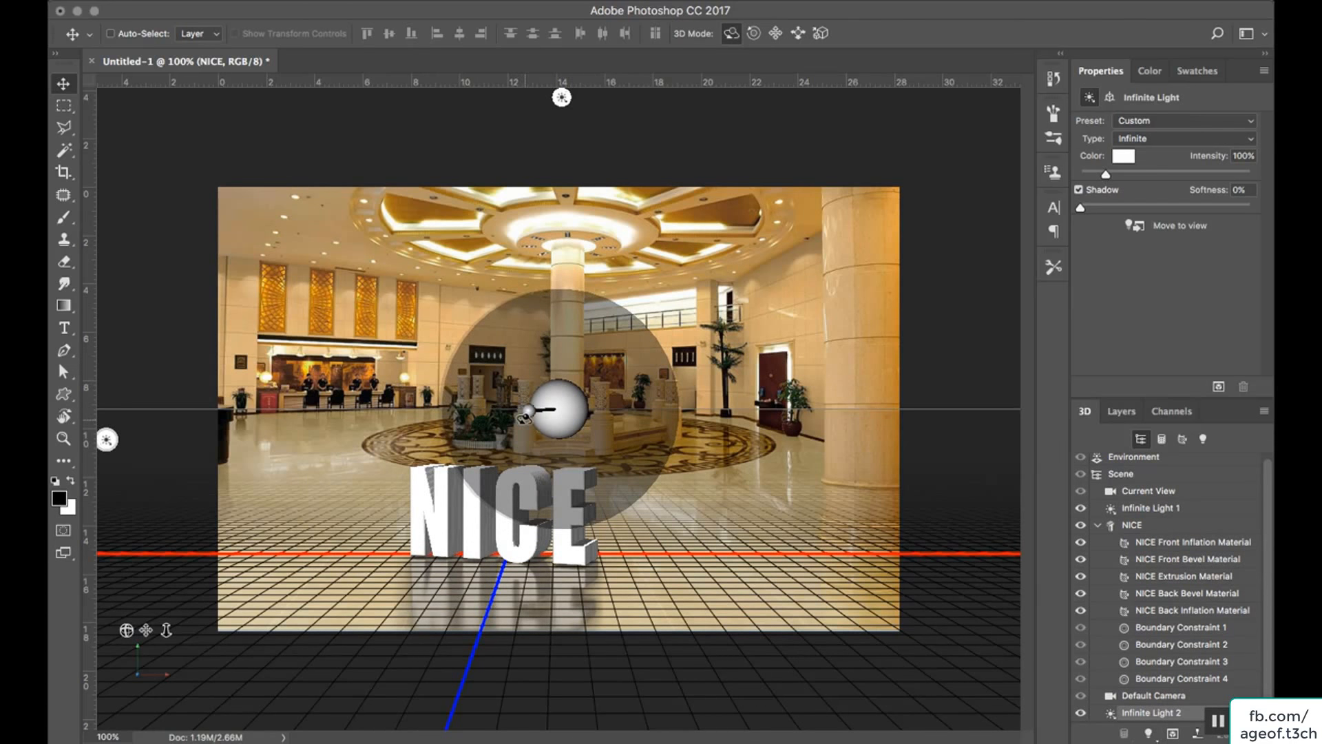
# Examine the settings of the individual NICE materials, from front inflation and bevel to extrusion, back bevel and back inflation.
pyautogui.click(1194, 543)
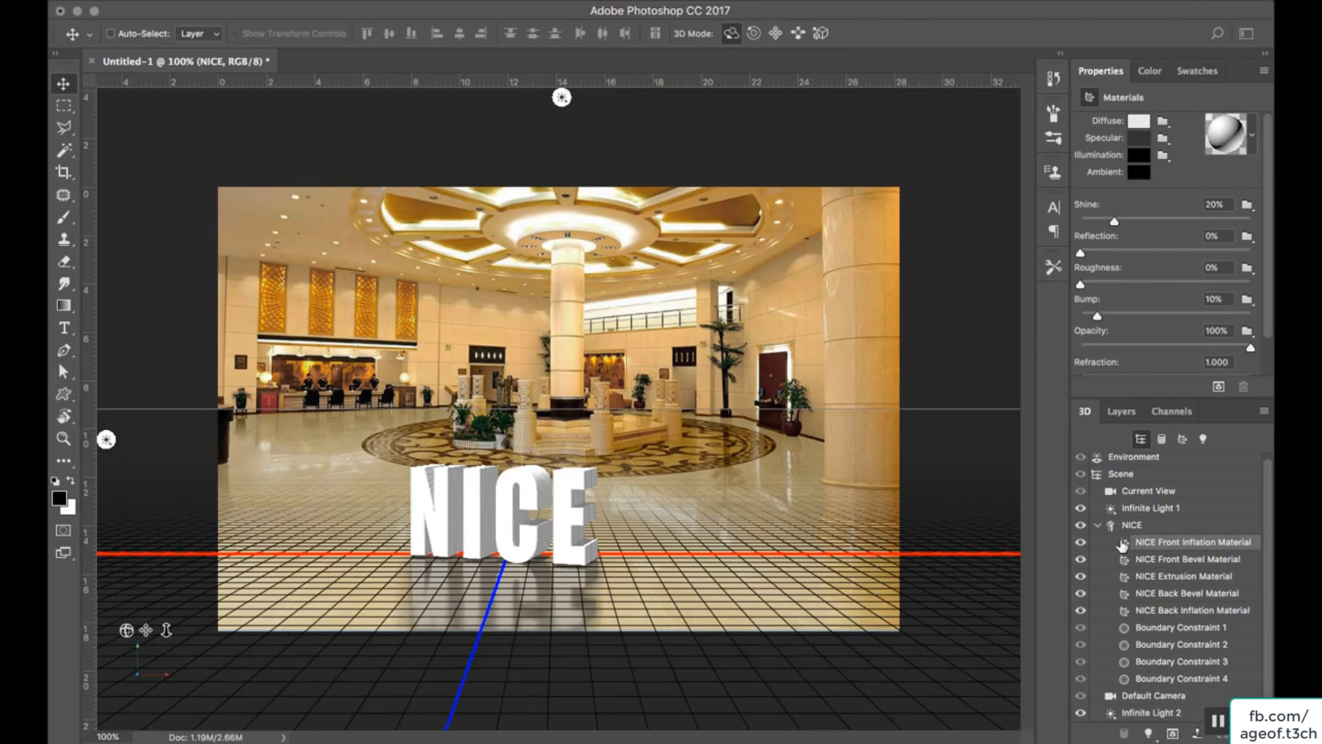
pyautogui.click(1152, 562)
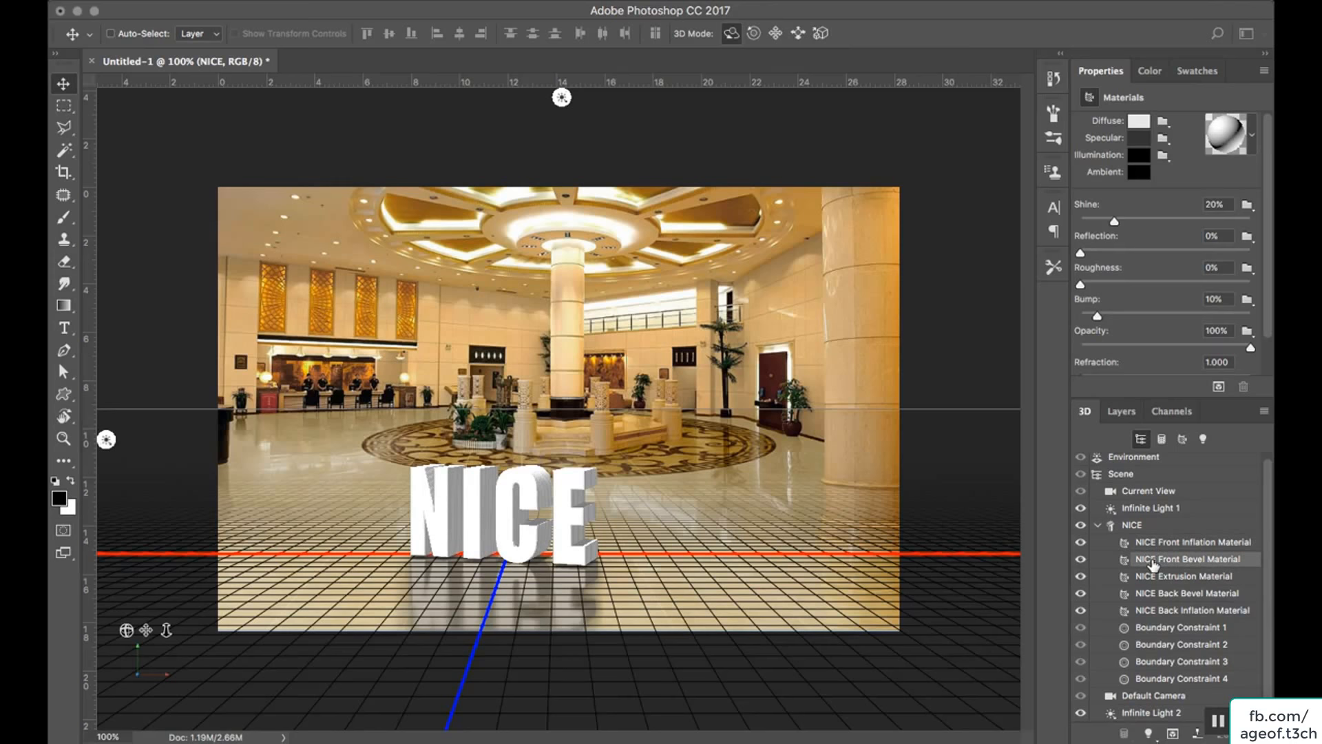
pyautogui.click(1156, 579)
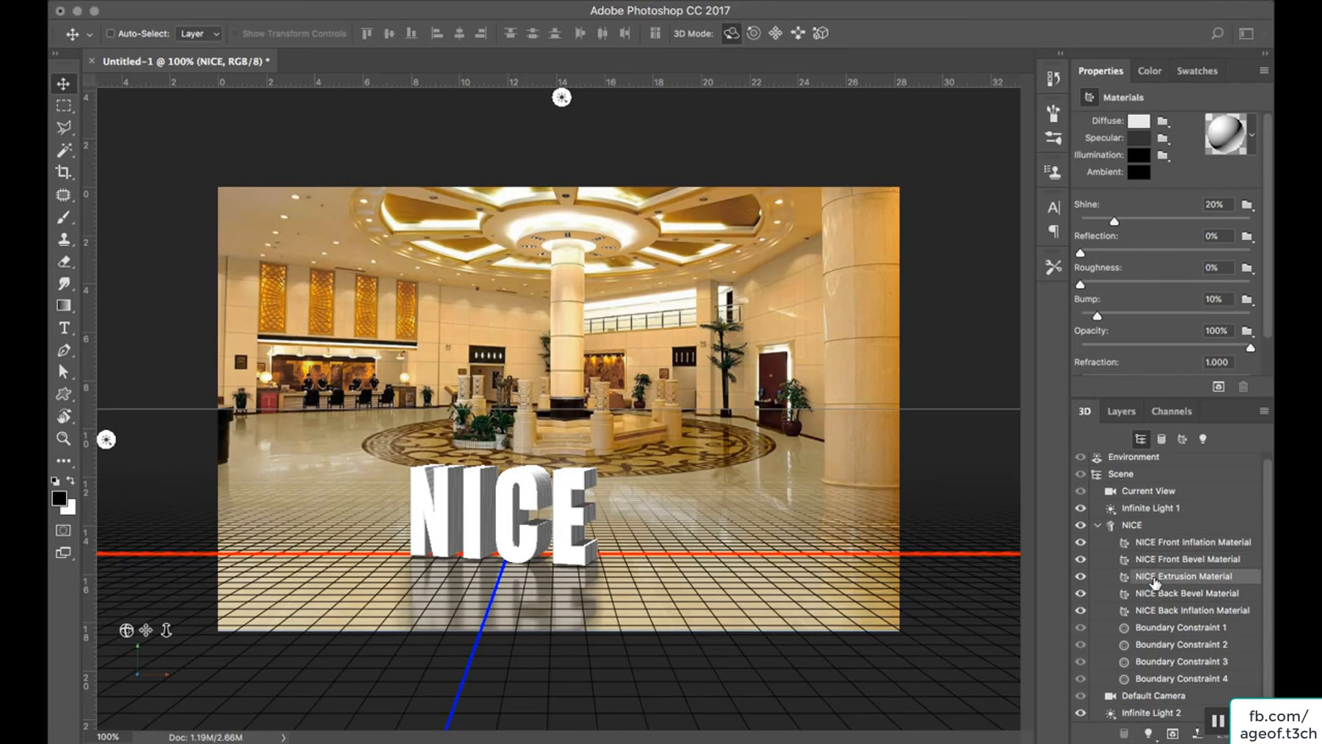
pyautogui.click(1161, 559)
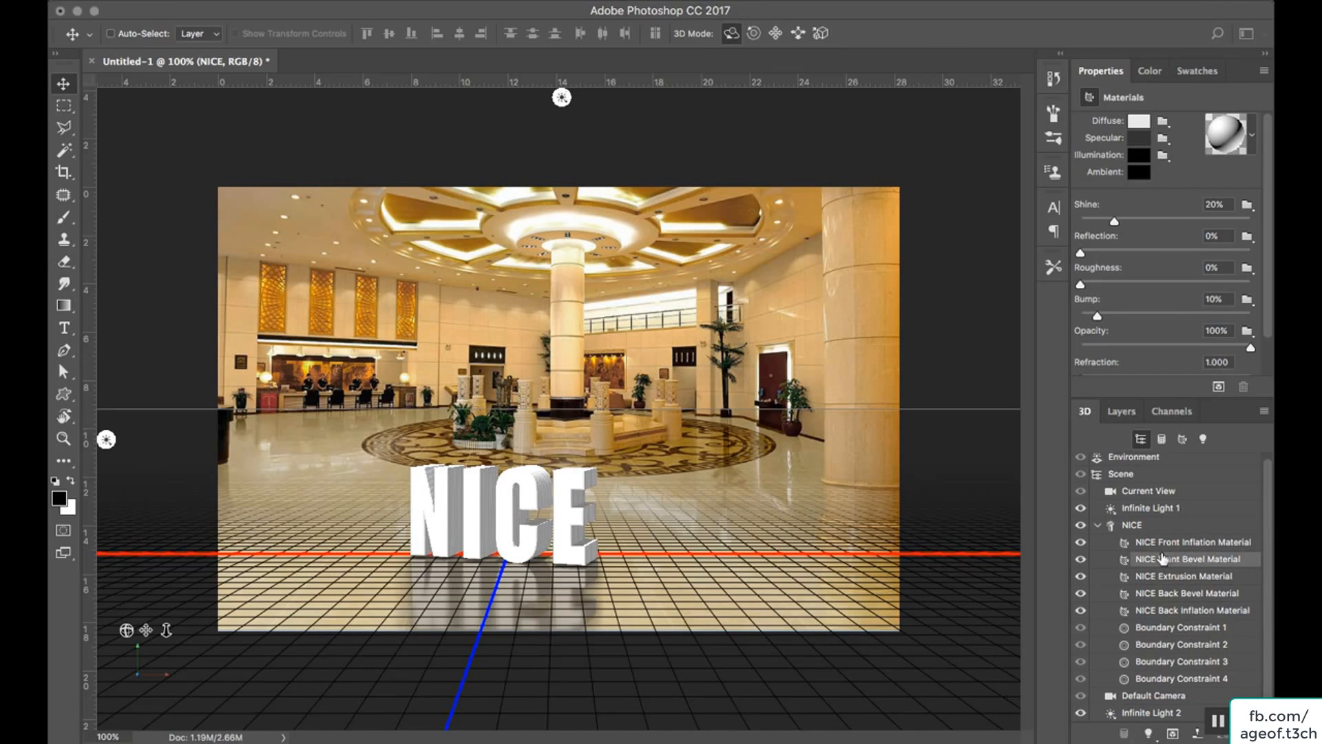
pyautogui.click(1163, 545)
pyautogui.click(1169, 592)
pyautogui.click(1167, 610)
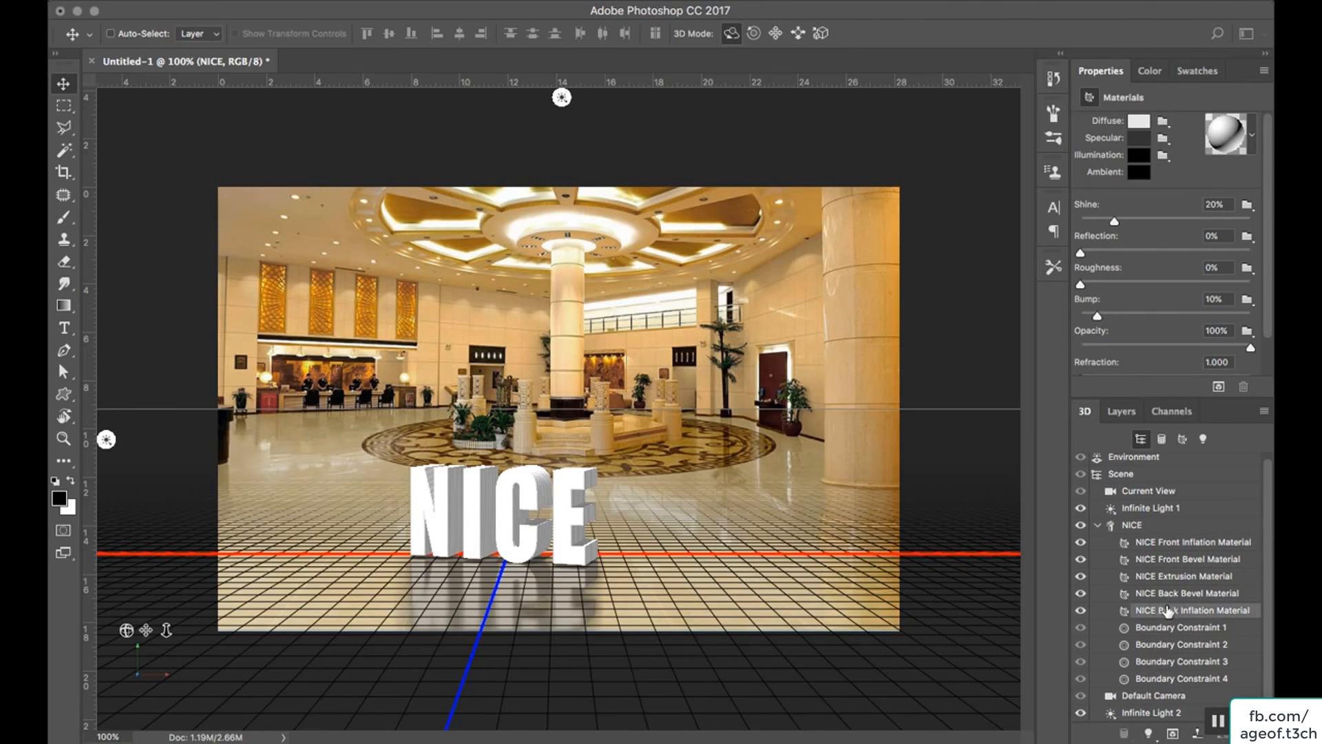
# Load the Orange-Fruit-Pieces image from the Photoshop Practice Images folder as the diffuse texture of all five NICE materials.
pyautogui.click(1192, 543)
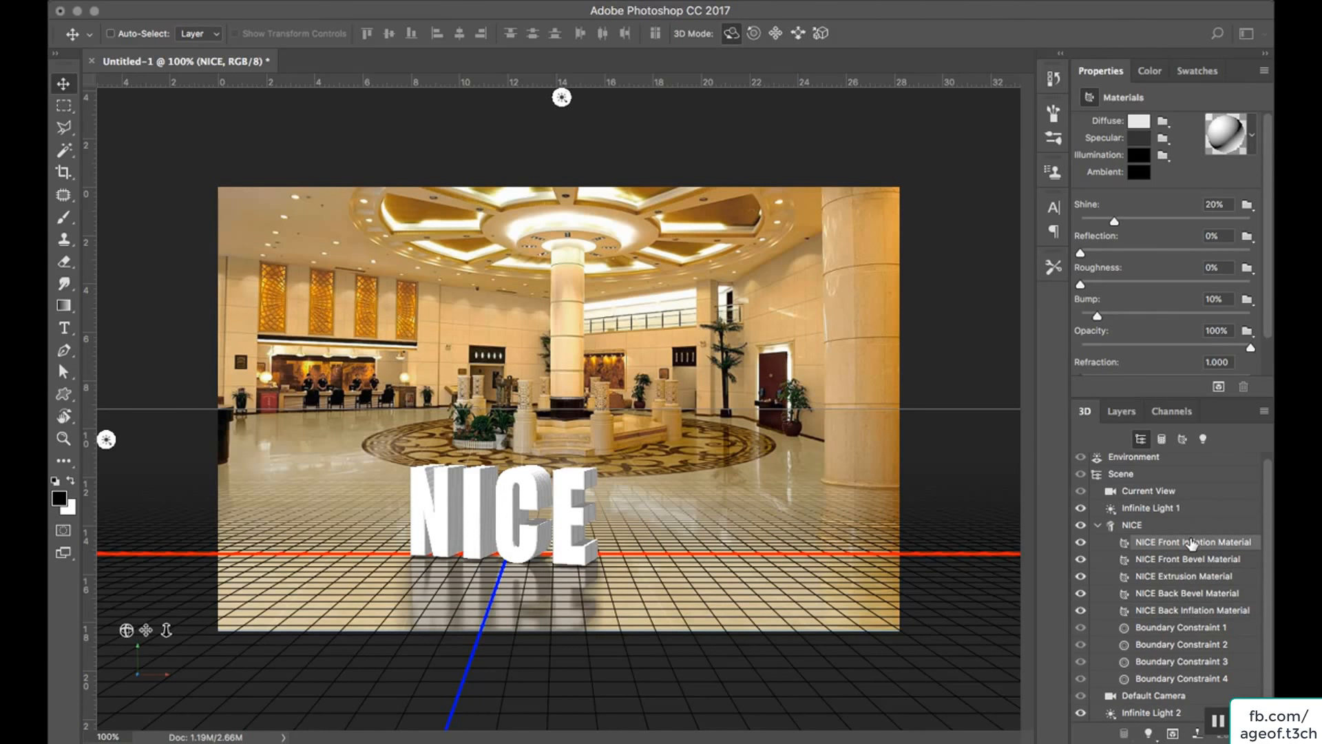
pyautogui.keyDown('shift'); pyautogui.click(1180, 610); pyautogui.keyUp('shift')
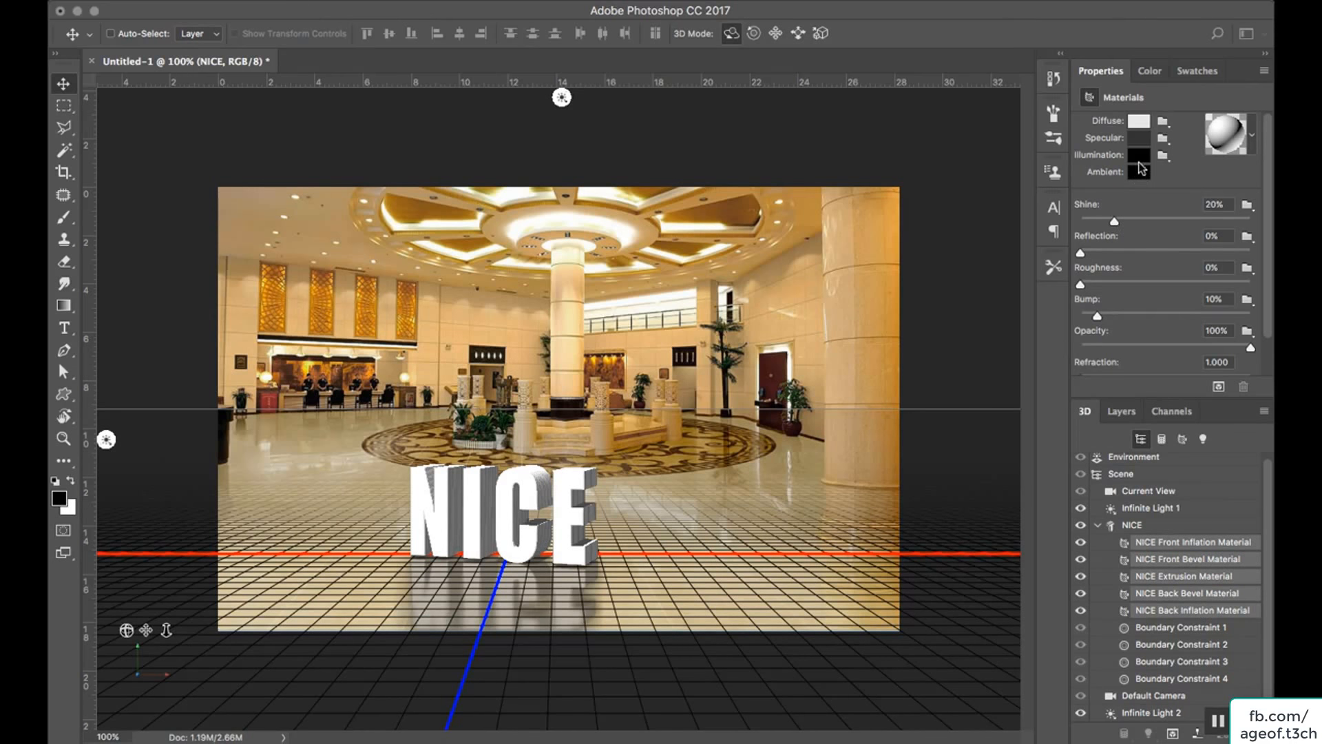
pyautogui.click(1163, 121)
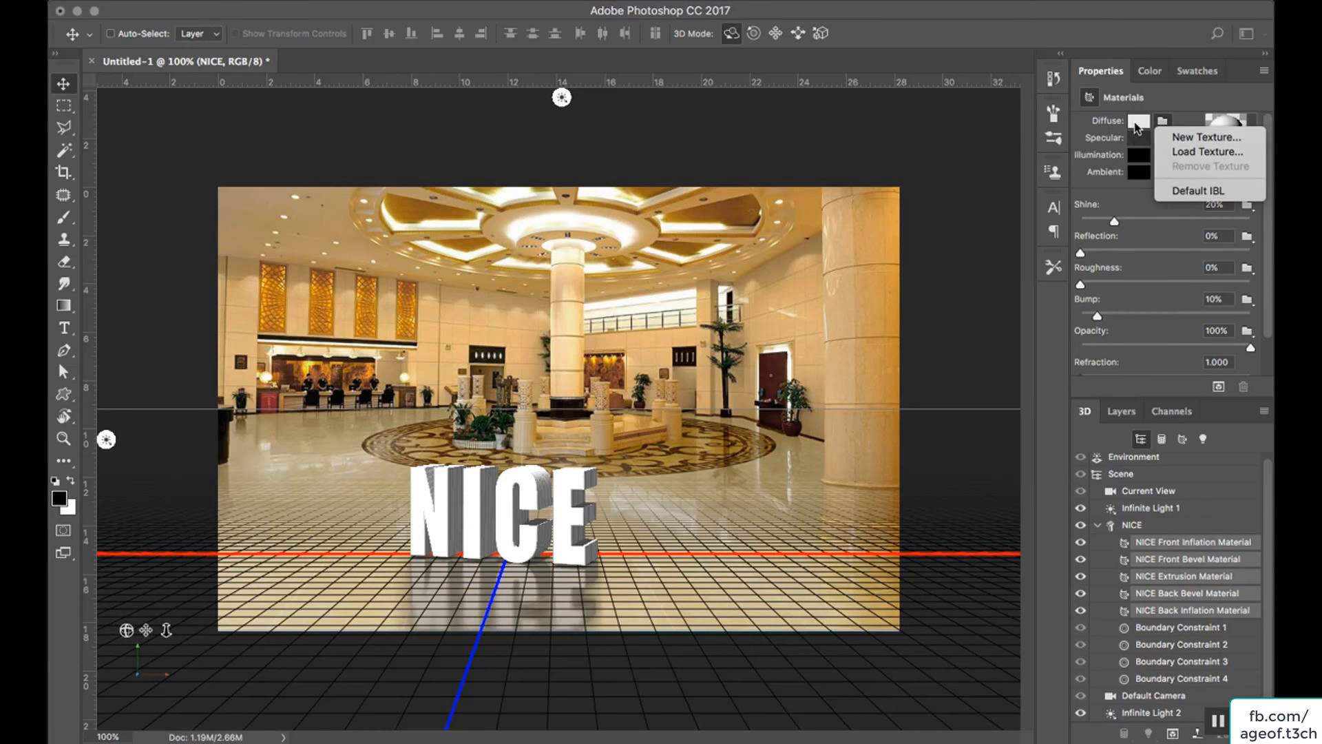
pyautogui.click(1182, 153)
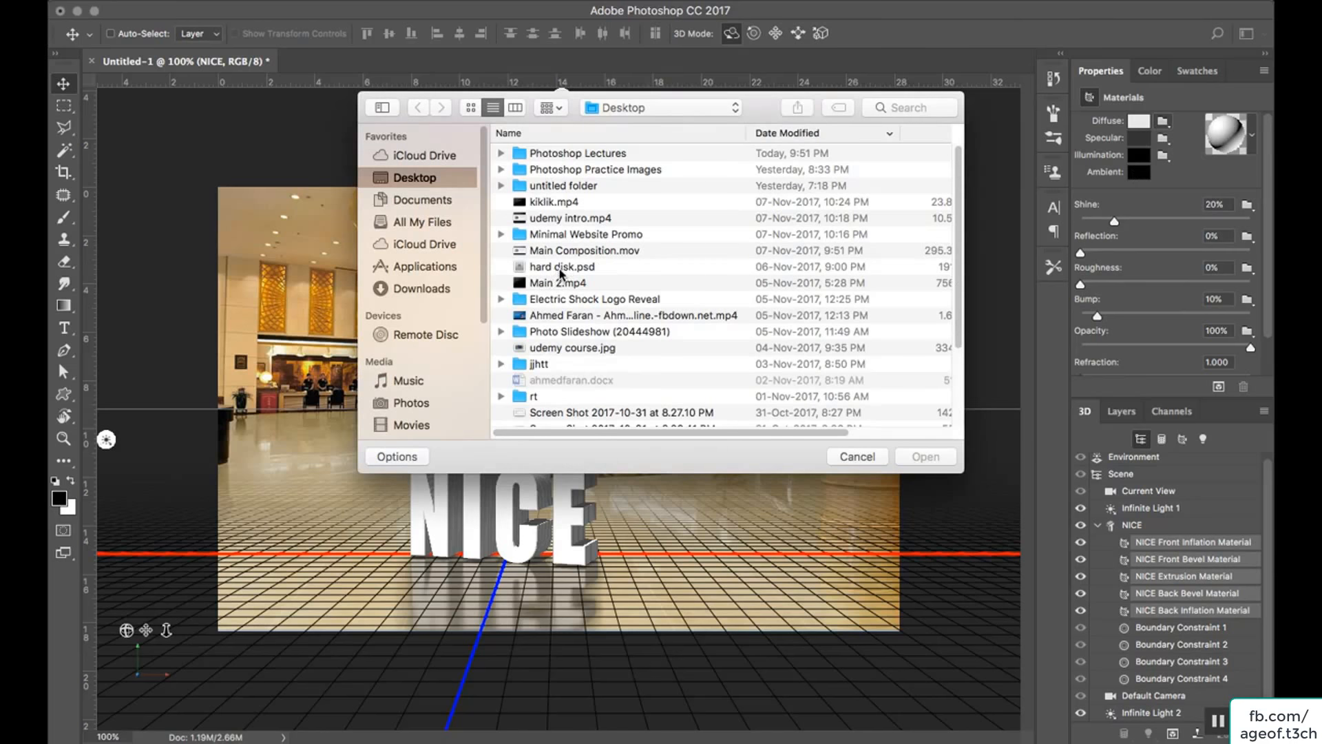
pyautogui.doubleClick(634, 170)
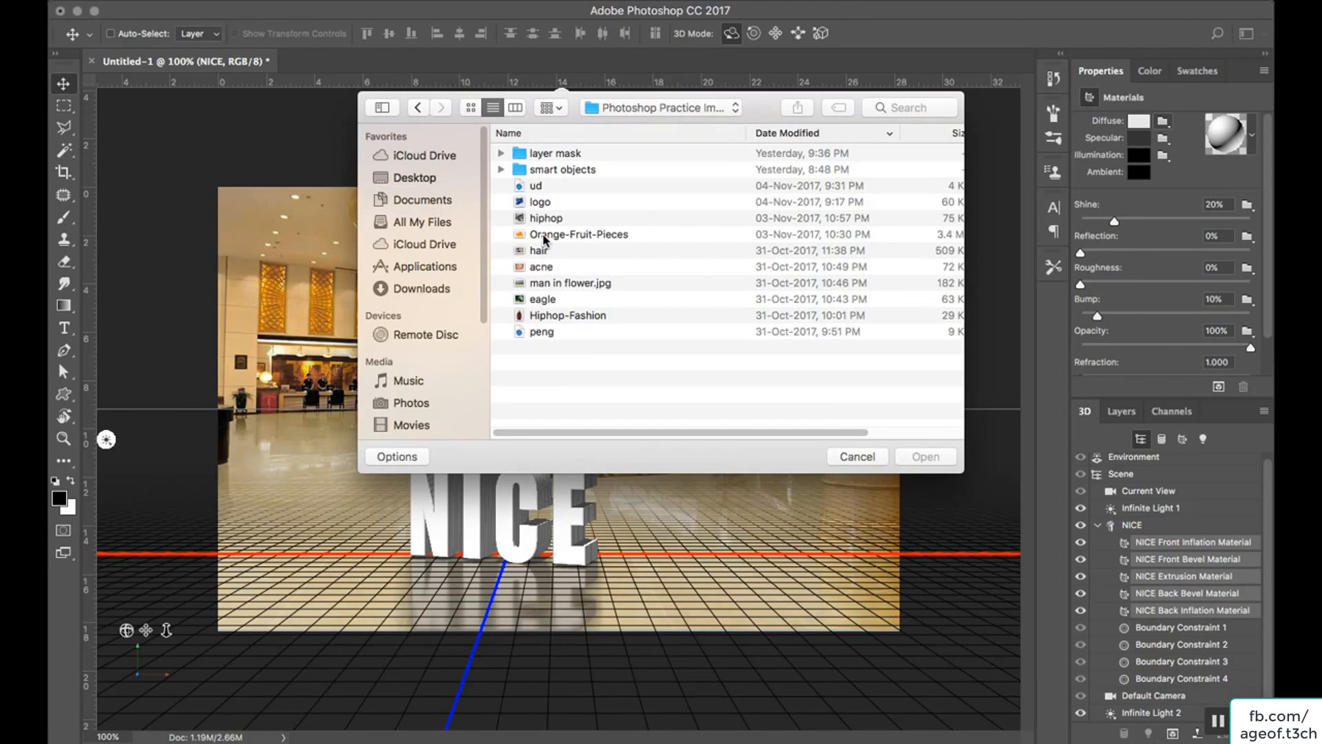
pyautogui.click(543, 237)
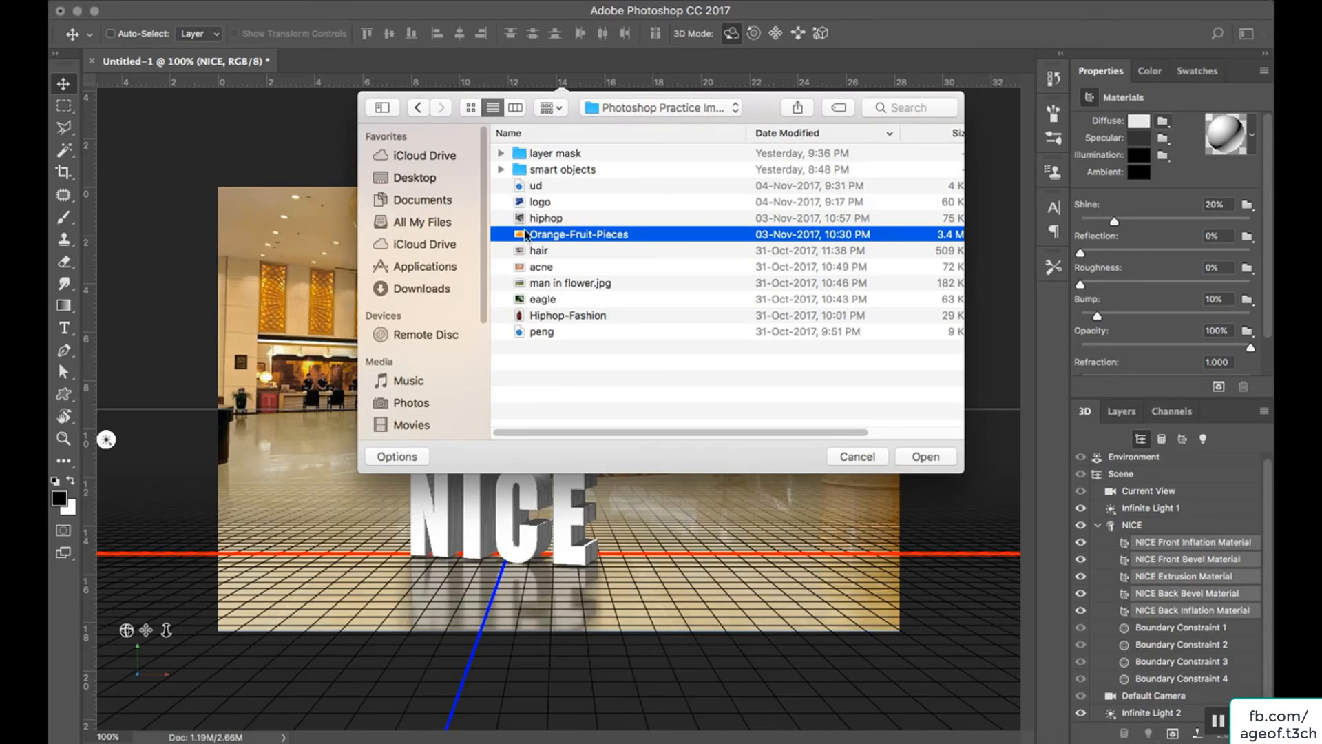
pyautogui.click(926, 457)
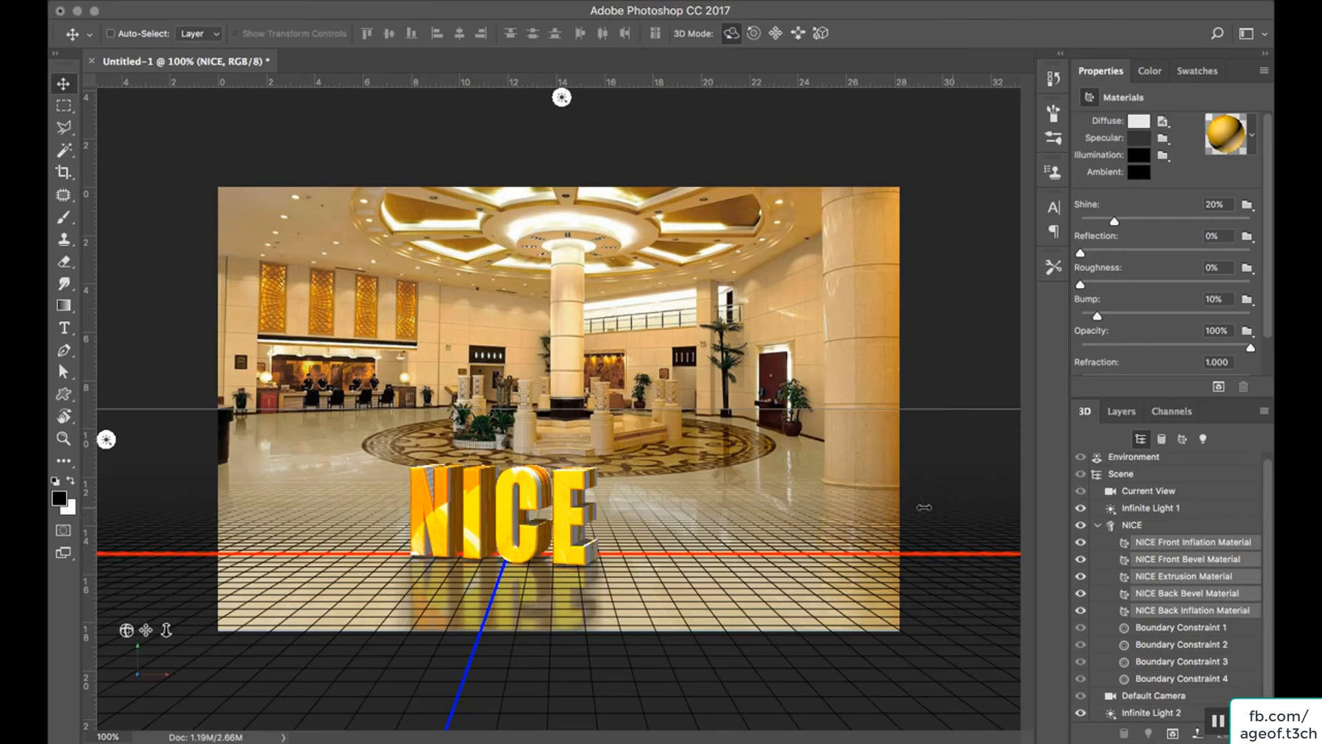
# Try out the 3D axis widget's move and uniform scale controls on the NICE mesh.
pyautogui.click(479, 505)
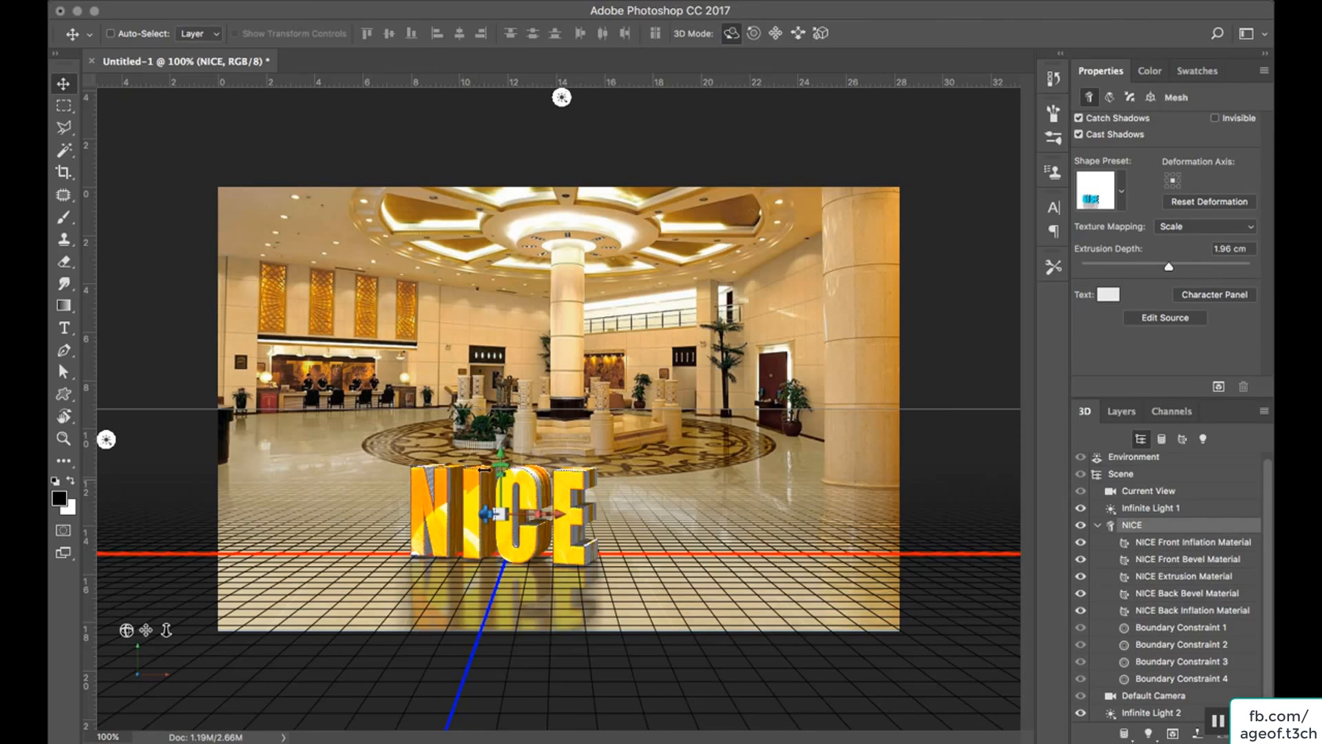
pyautogui.moveTo(499, 450)
pyautogui.mouseDown()
pyautogui.moveTo(502, 413)
pyautogui.moveTo(510, 487)
pyautogui.moveTo(511, 452)
pyautogui.mouseUp()
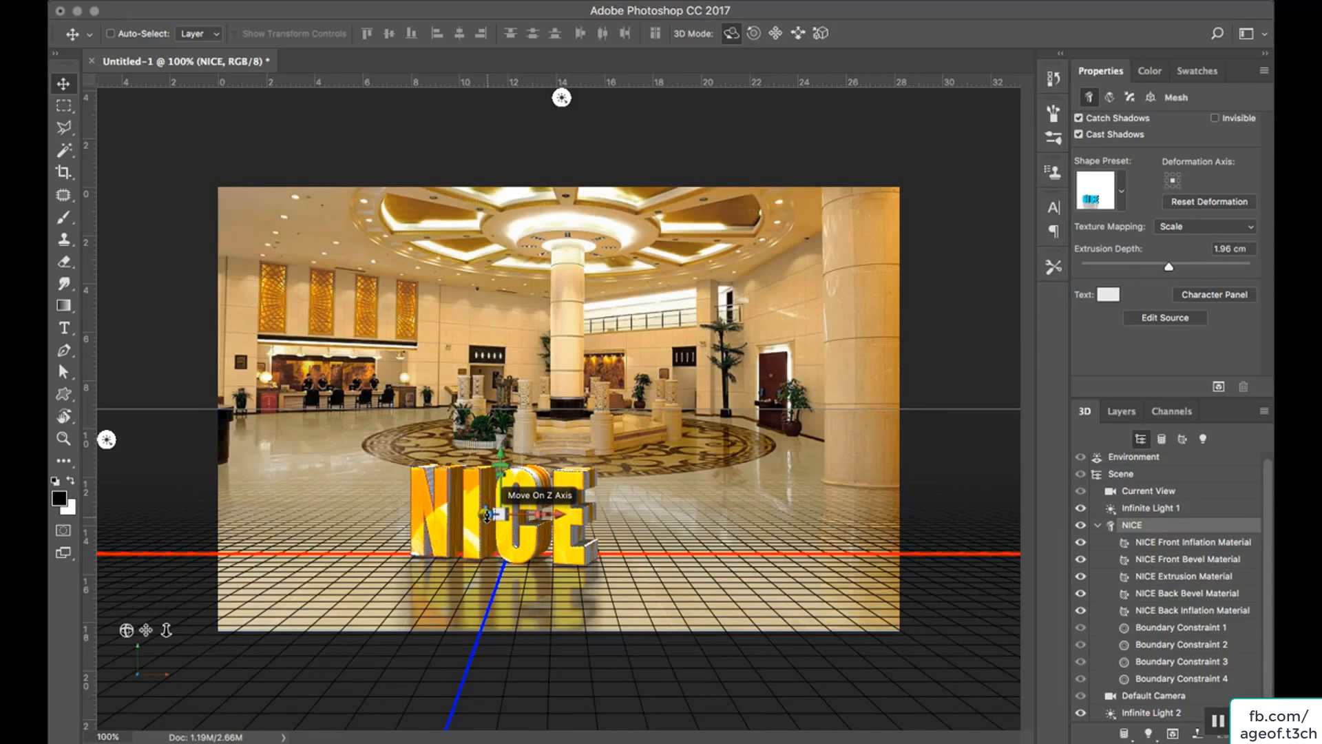
pyautogui.click(501, 513)
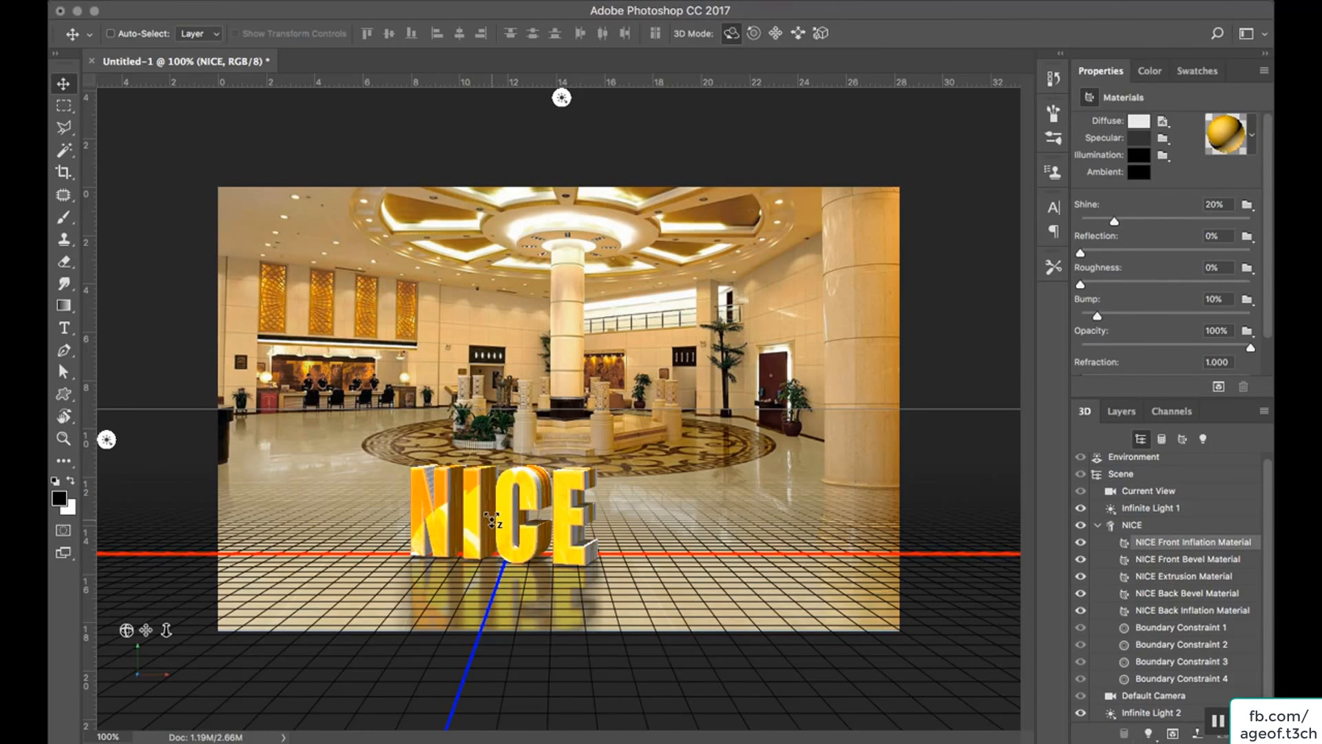
pyautogui.click(502, 512)
pyautogui.click(510, 507)
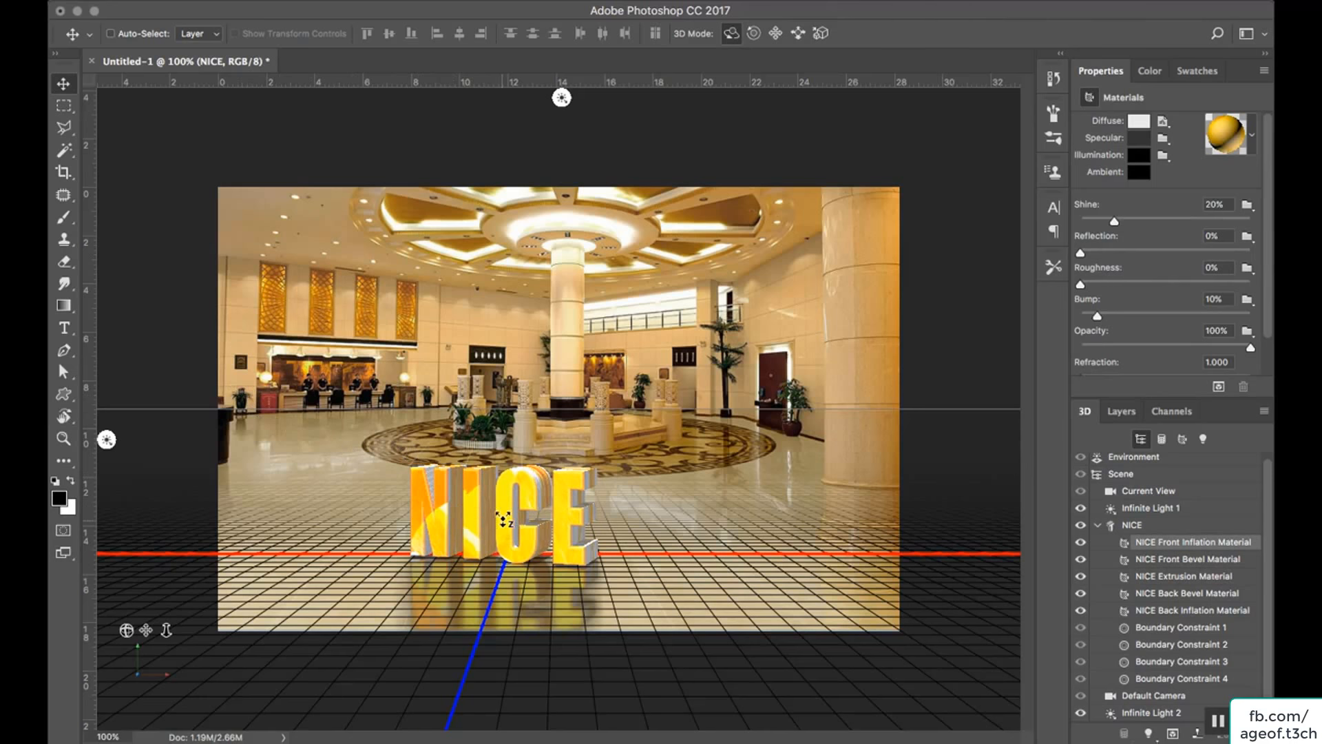
pyautogui.click(466, 509)
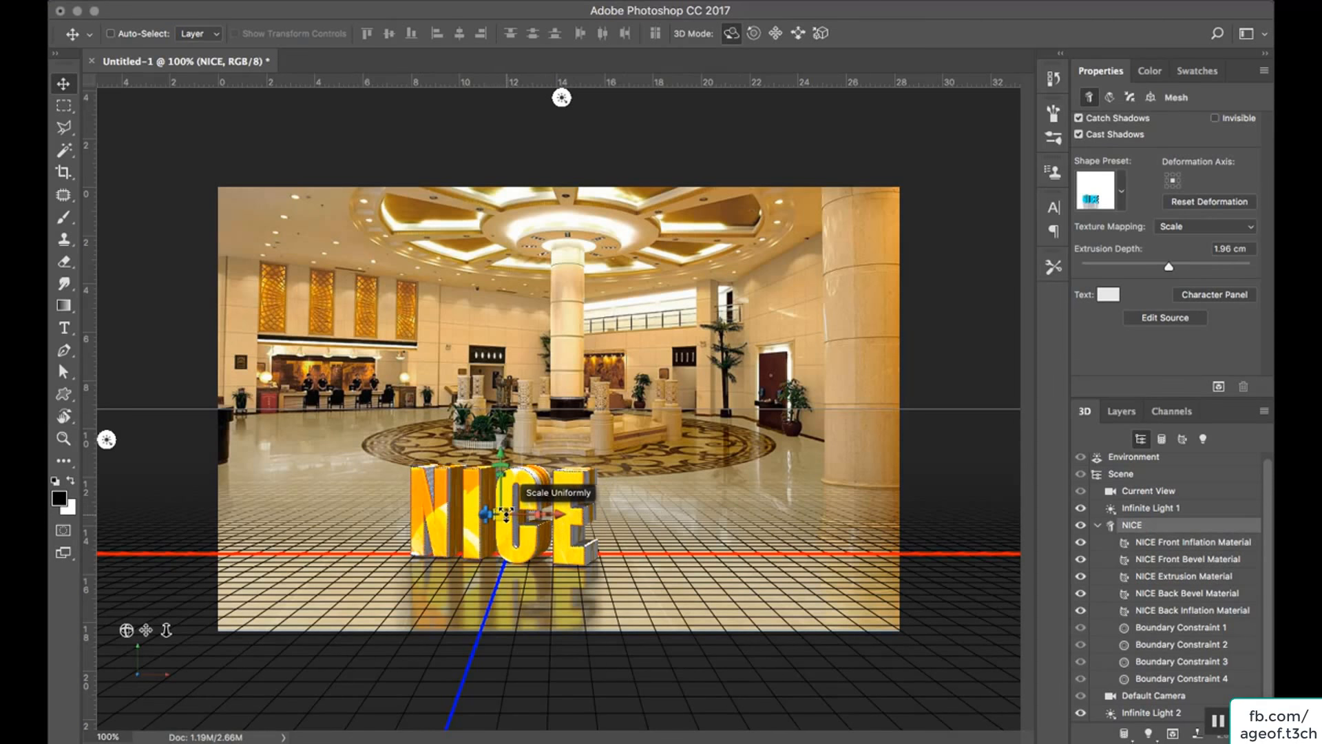
pyautogui.moveTo(504, 515); pyautogui.dragTo(566, 456)
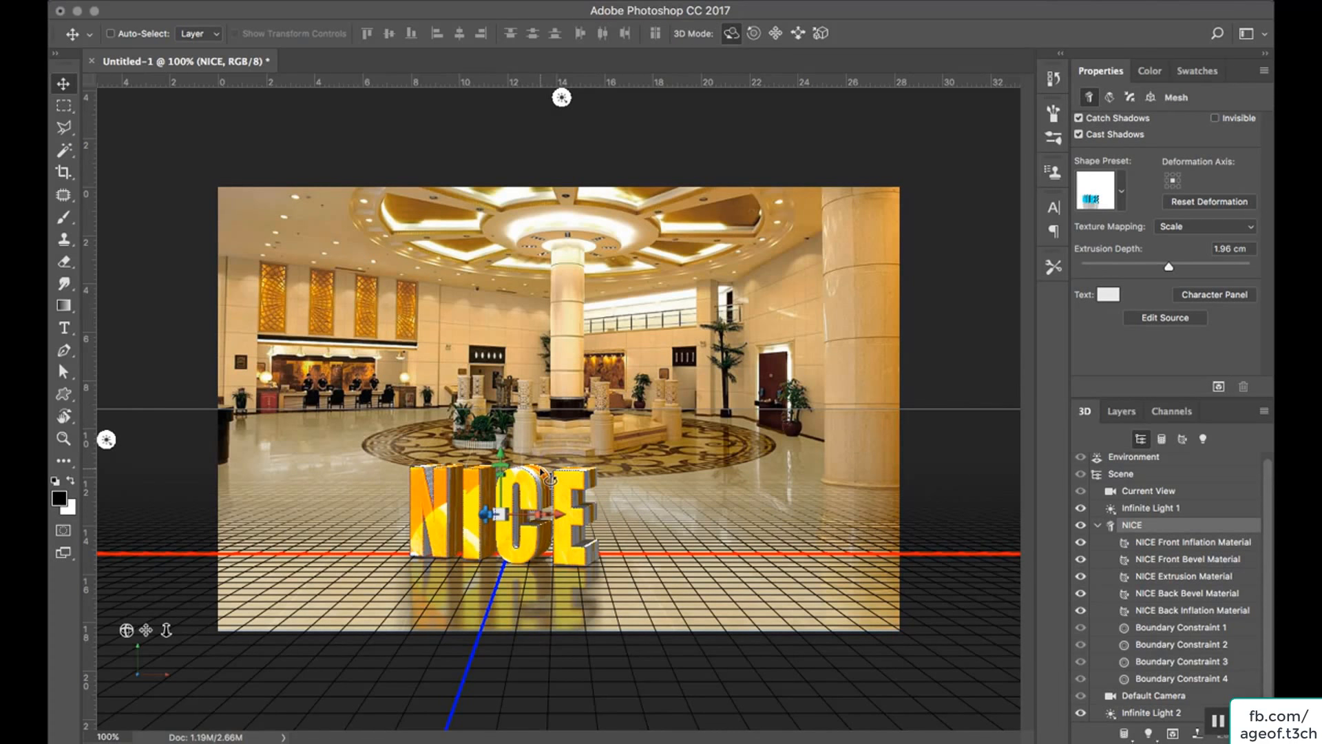
# Render the NICE 3D layer and select Layer 1 to view the render without the 3D grid.
pyautogui.click(1106, 413)
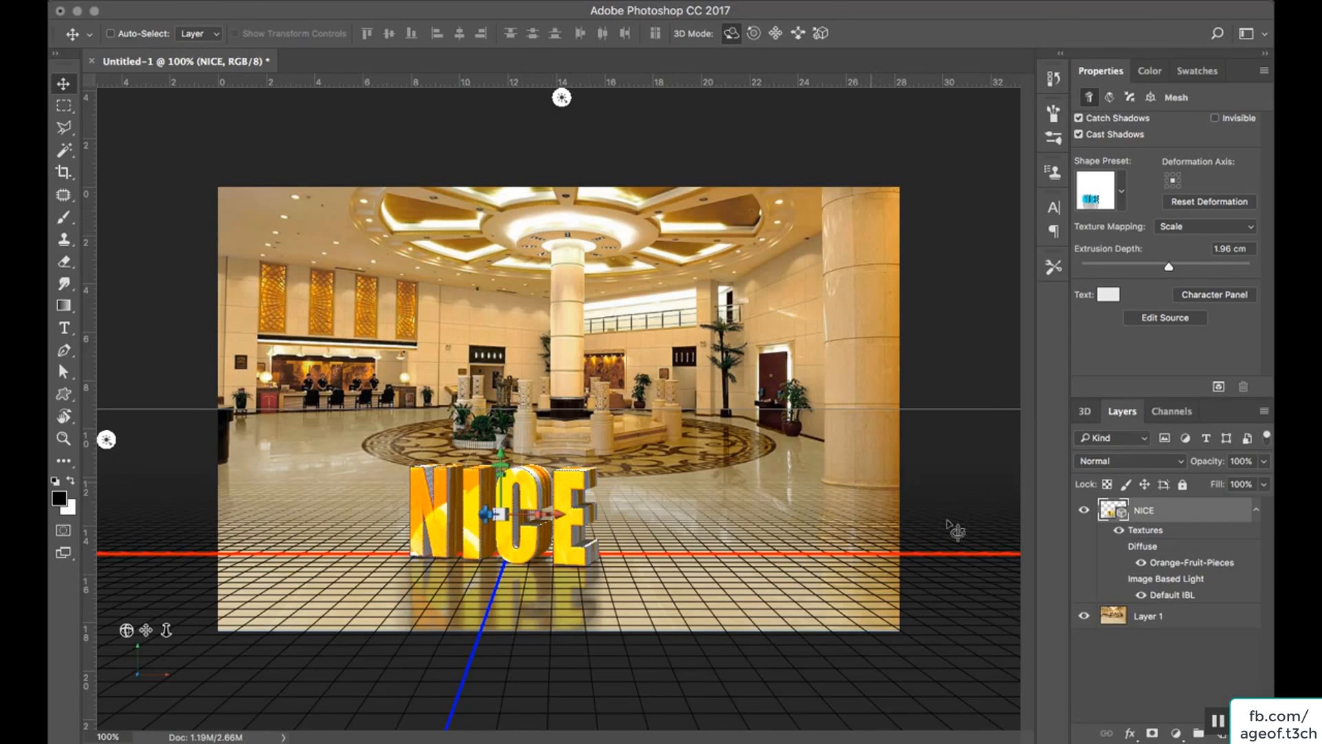
pyautogui.click(1084, 411)
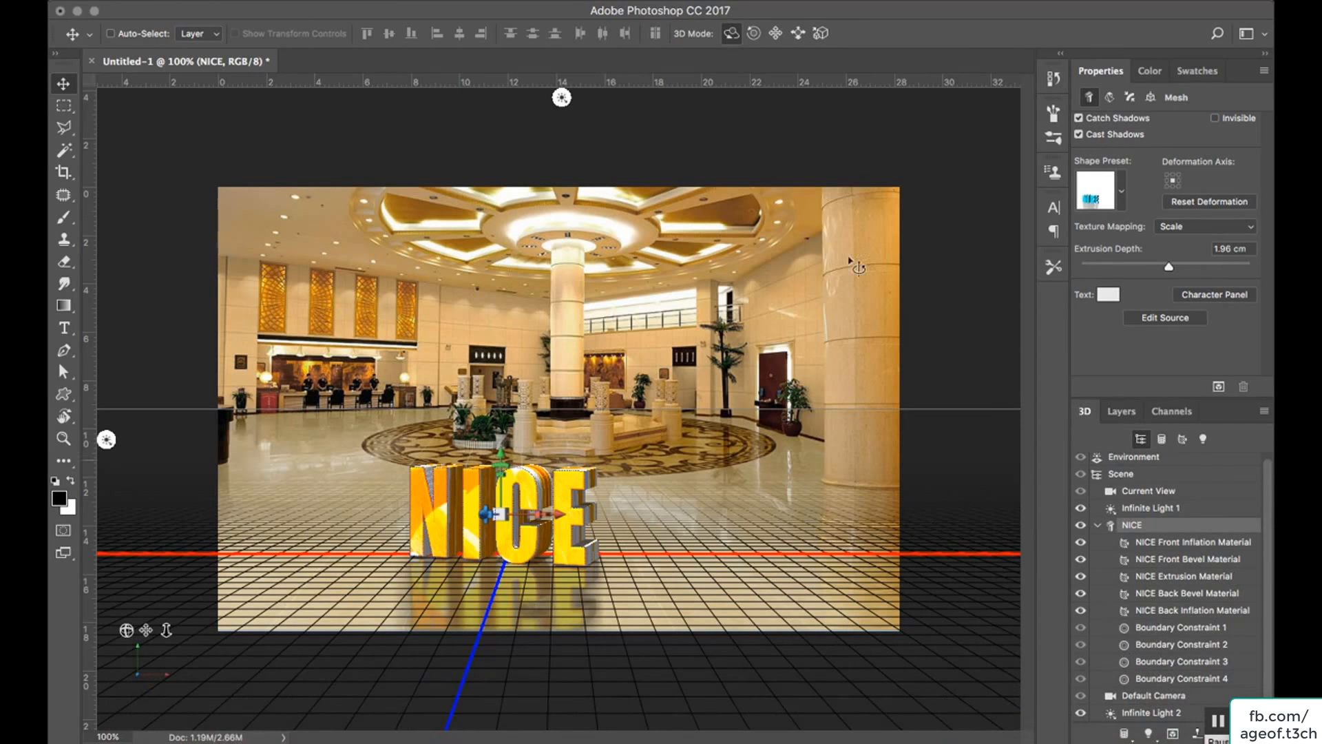
pyautogui.click(500, 4)
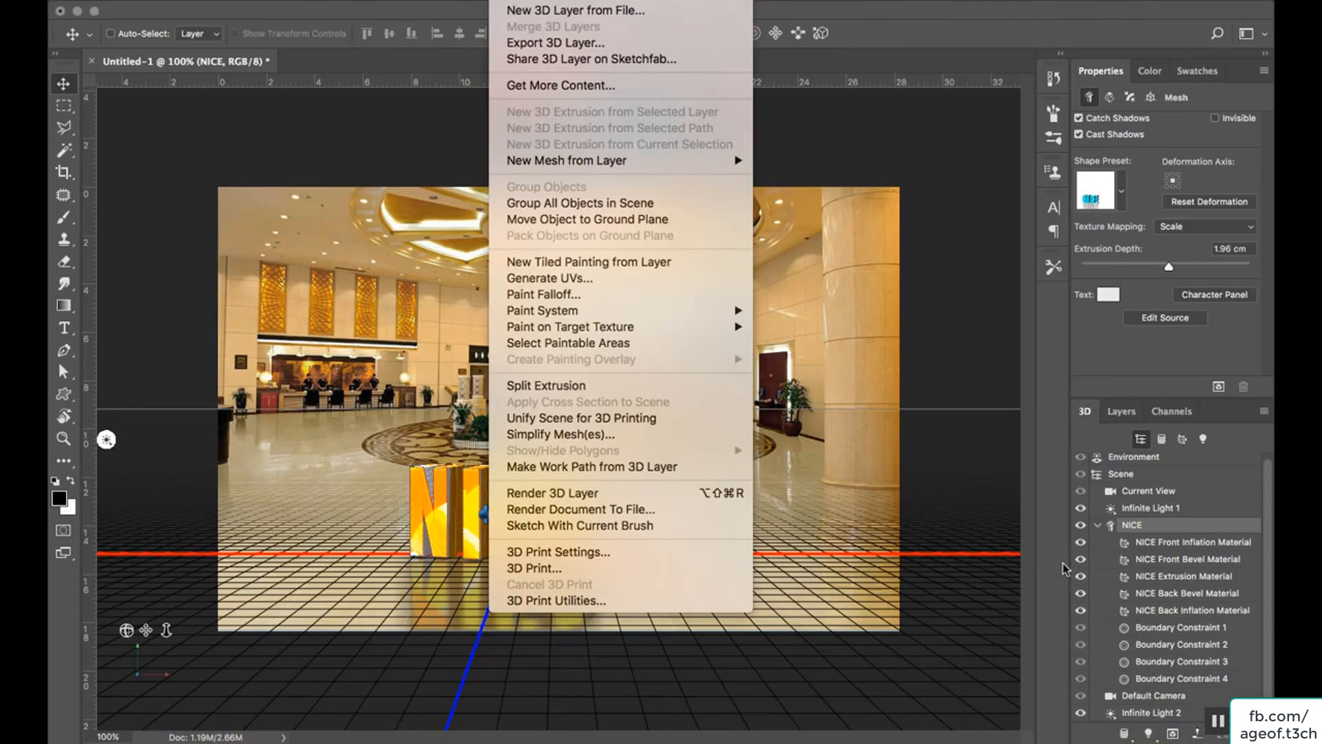
pyautogui.click(1129, 734)
pyautogui.click(1172, 734)
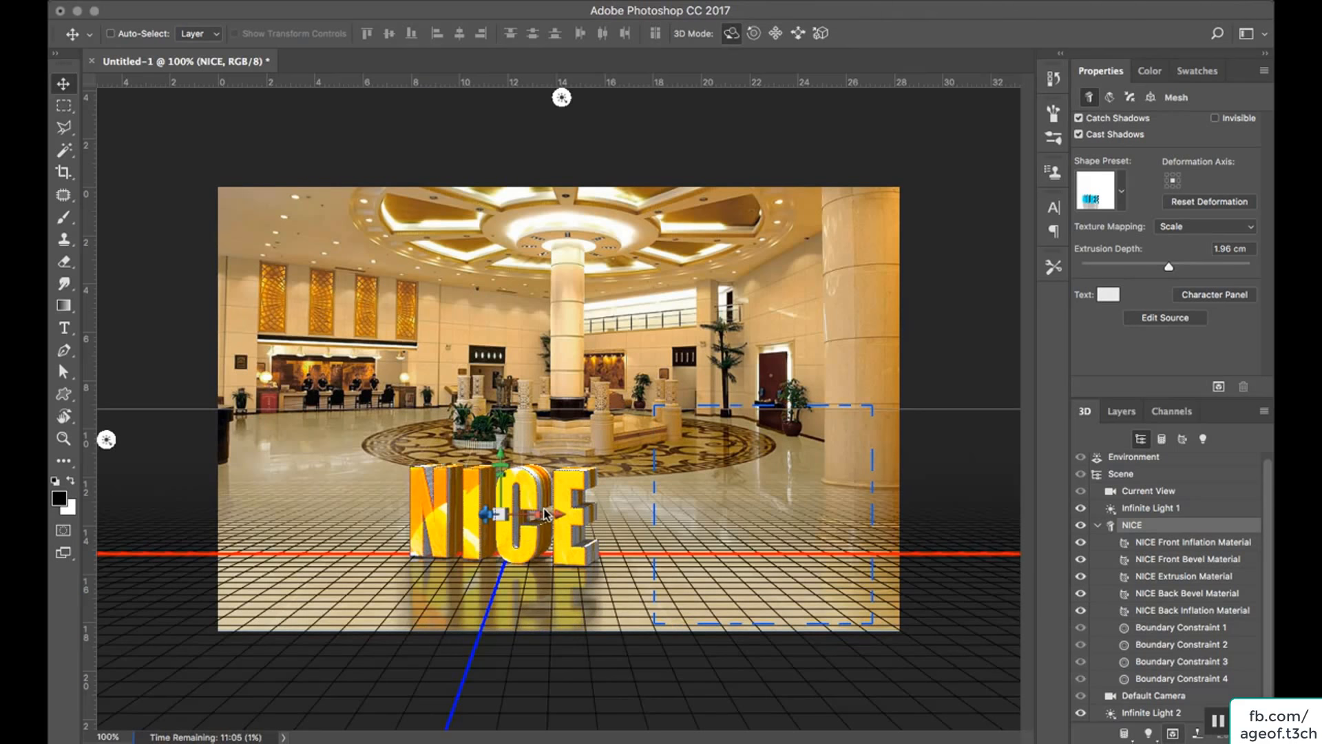
pyautogui.click(1131, 415)
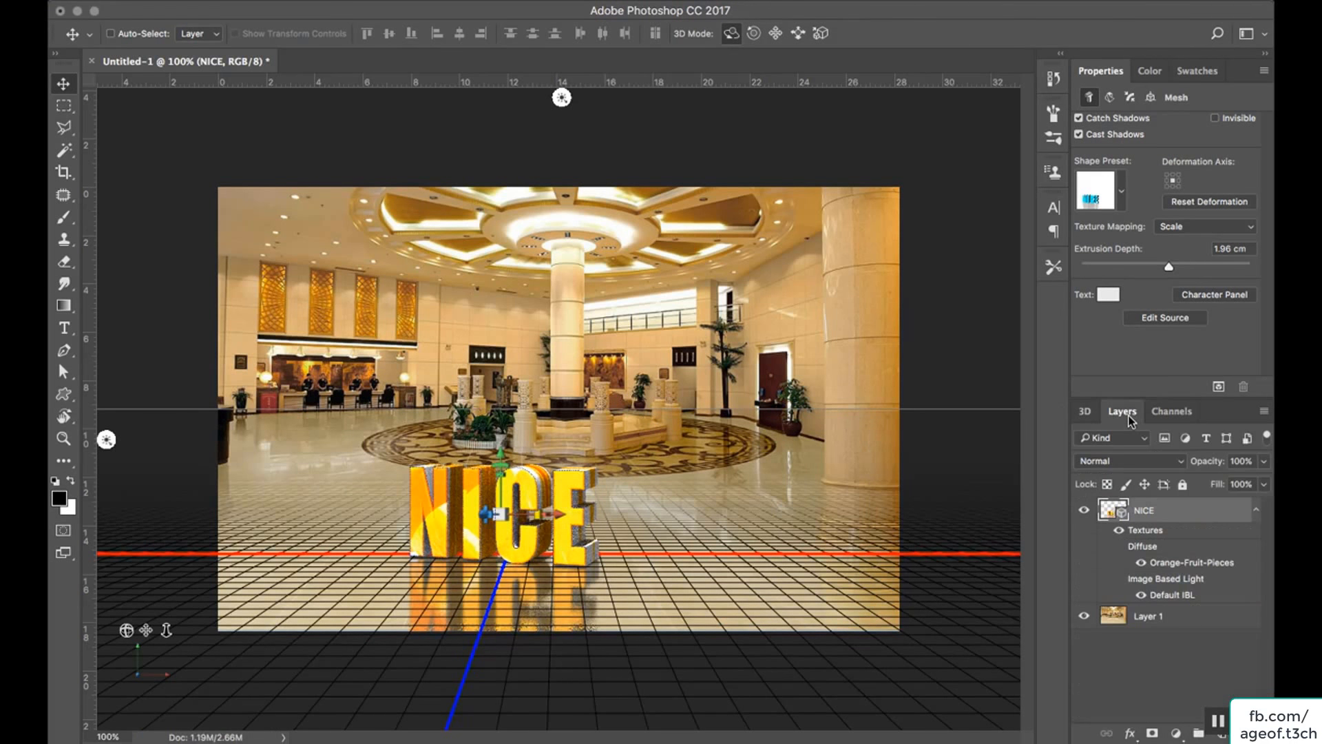
pyautogui.click(1171, 617)
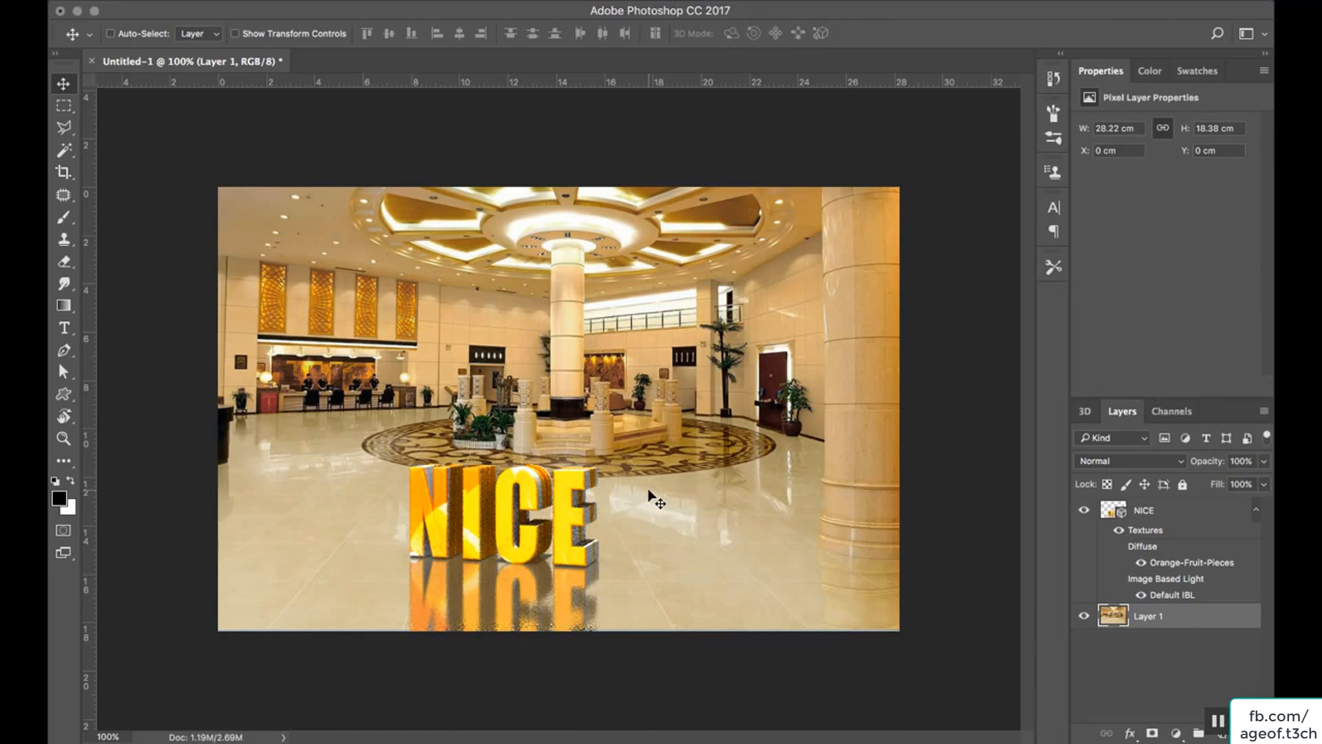
# Draw a rectangular marquee around the NICE letters and their reflection, and render the NICE 3D layer within that selection.
pyautogui.press('m')
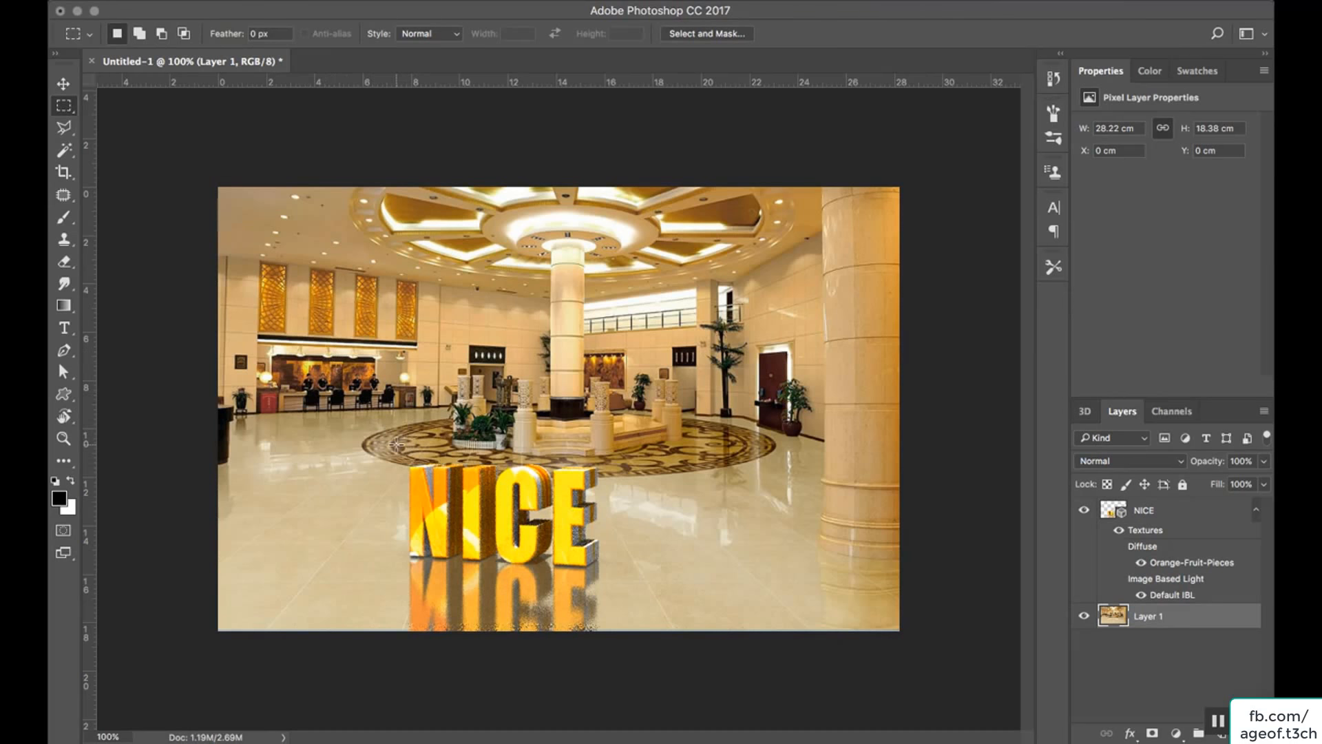
pyautogui.moveTo(397, 446); pyautogui.dragTo(606, 630)
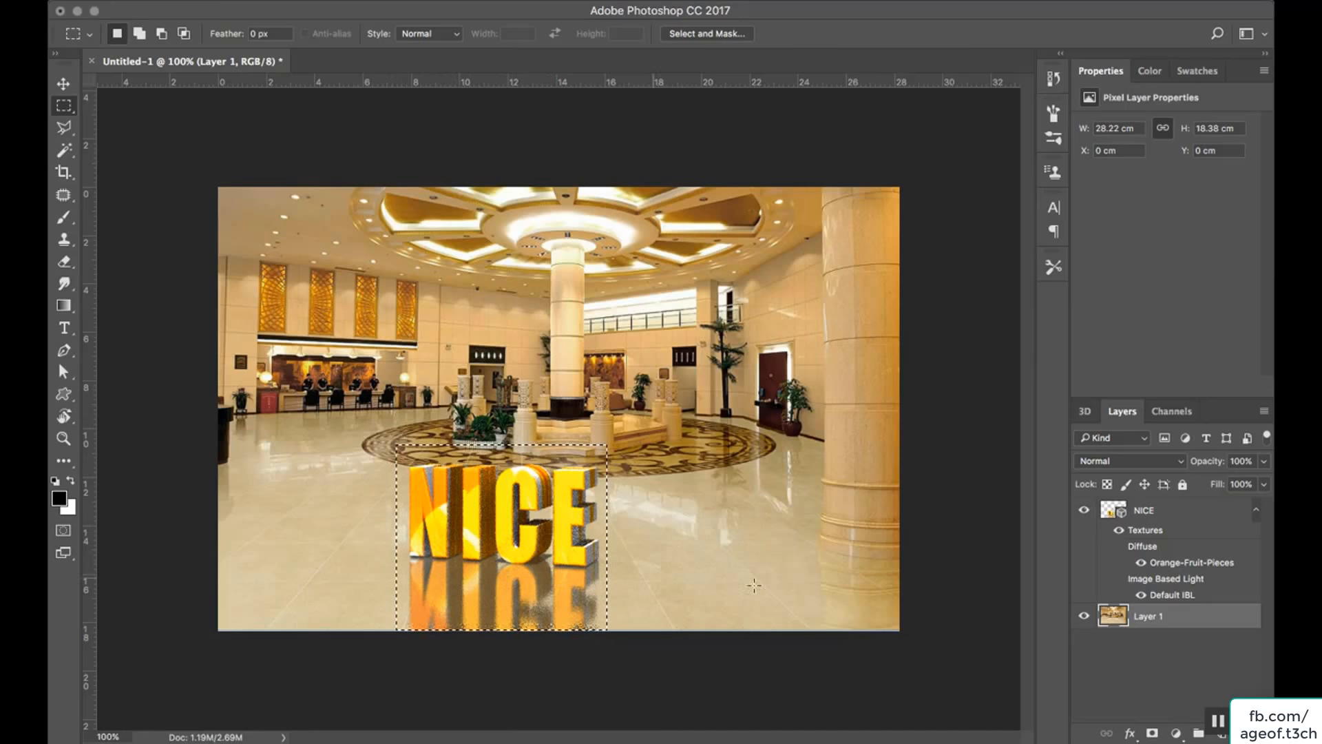
pyautogui.click(1086, 411)
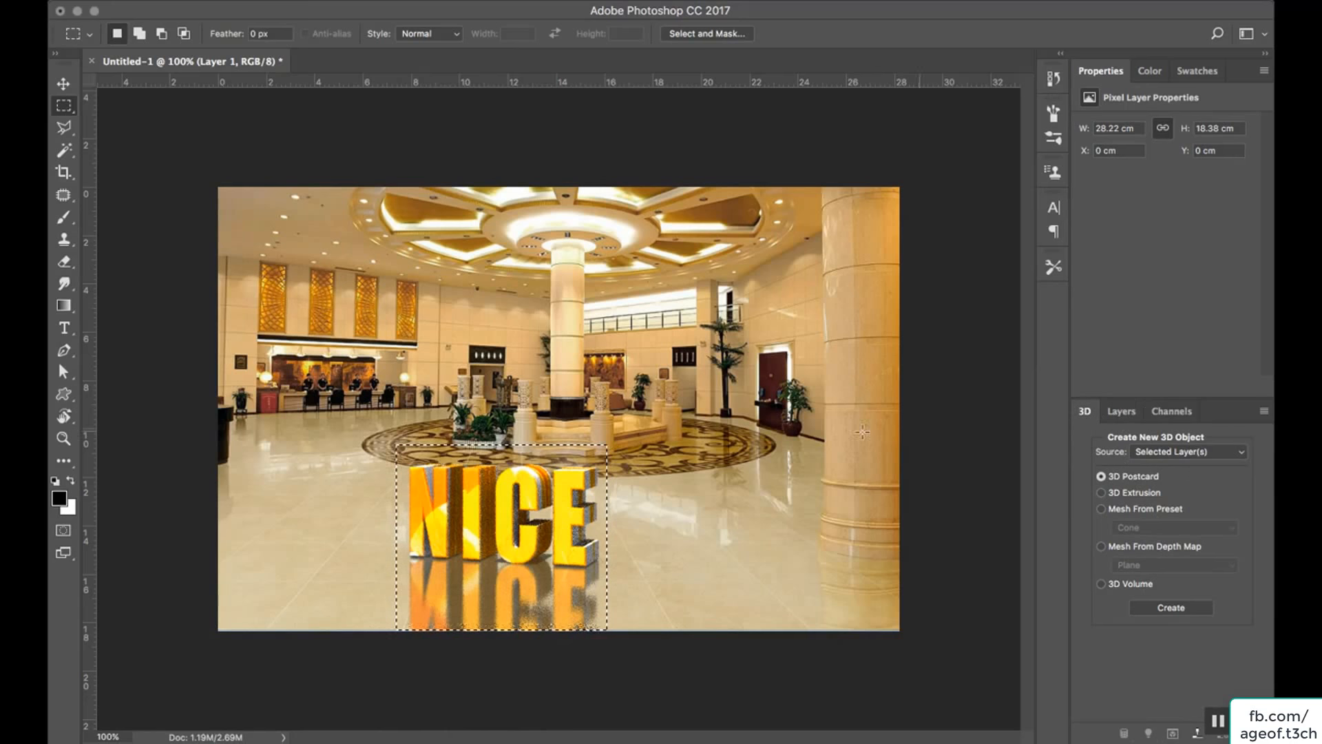
pyautogui.click(63, 85)
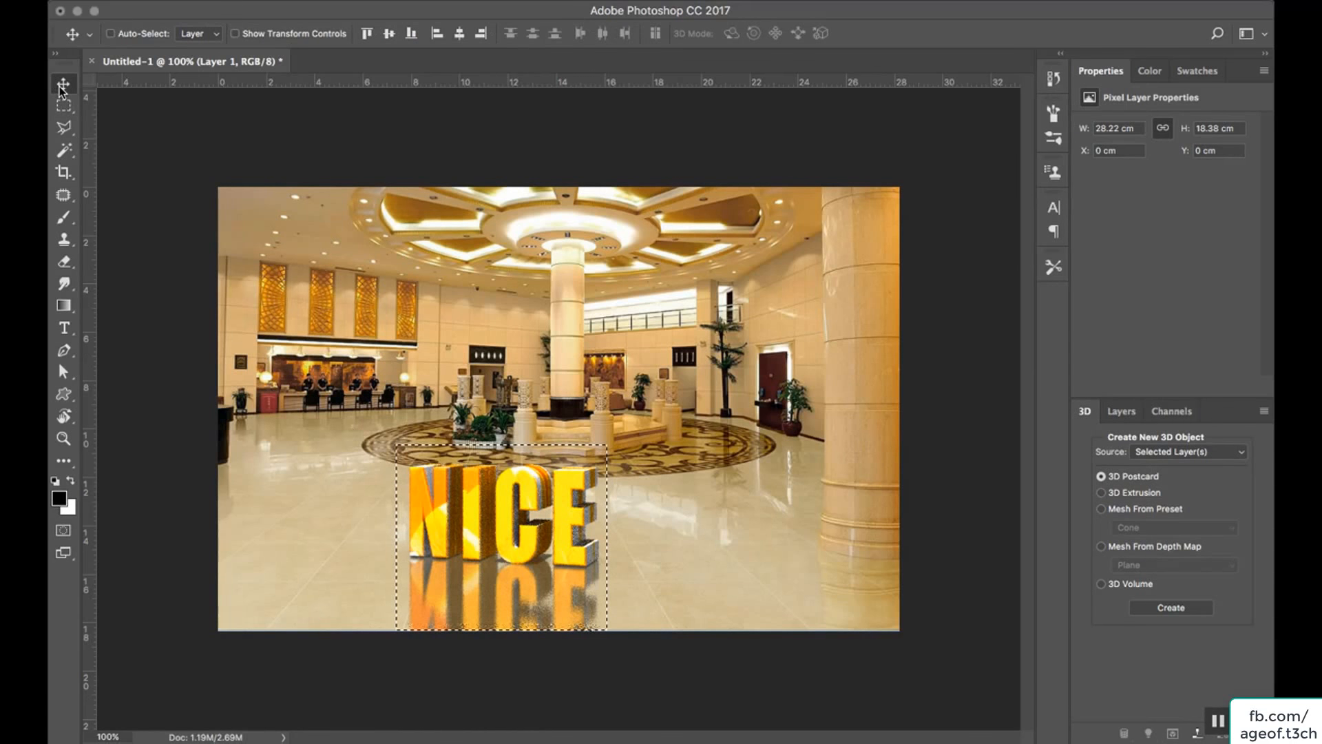
pyautogui.click(1133, 411)
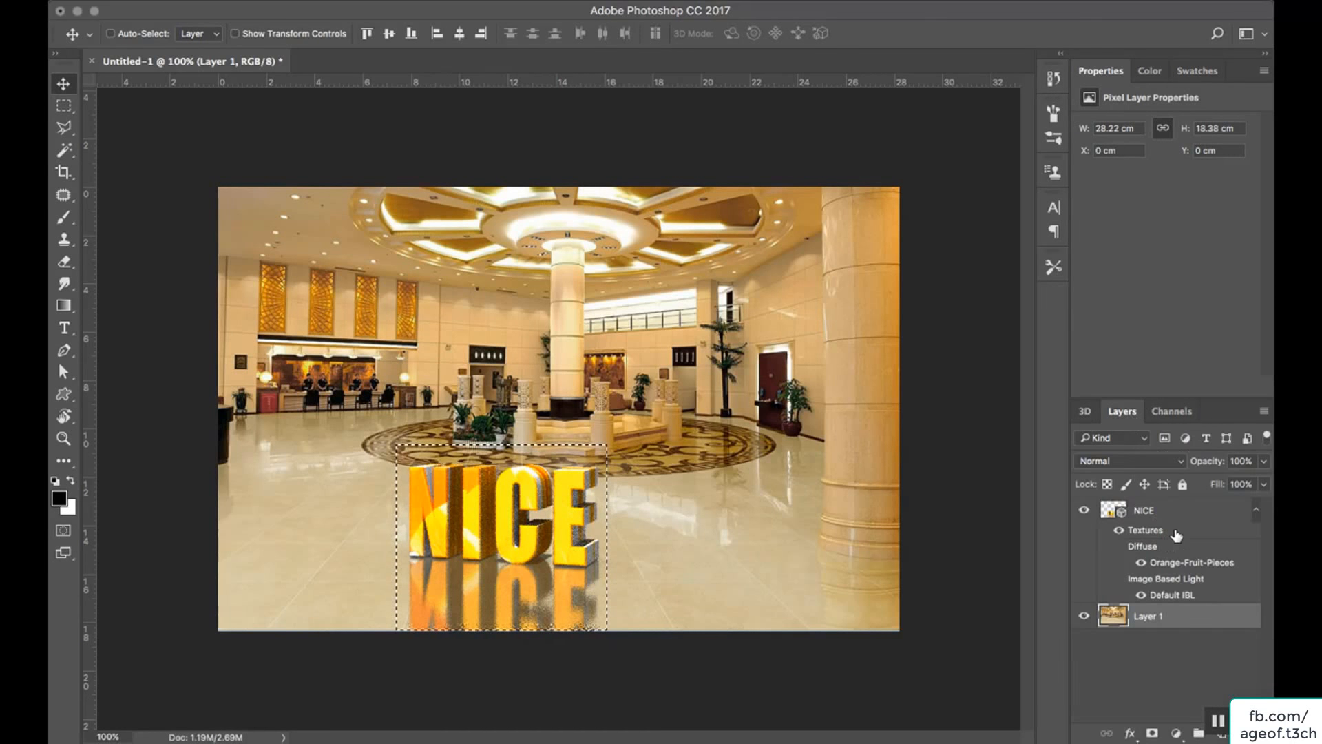
pyautogui.click(1176, 522)
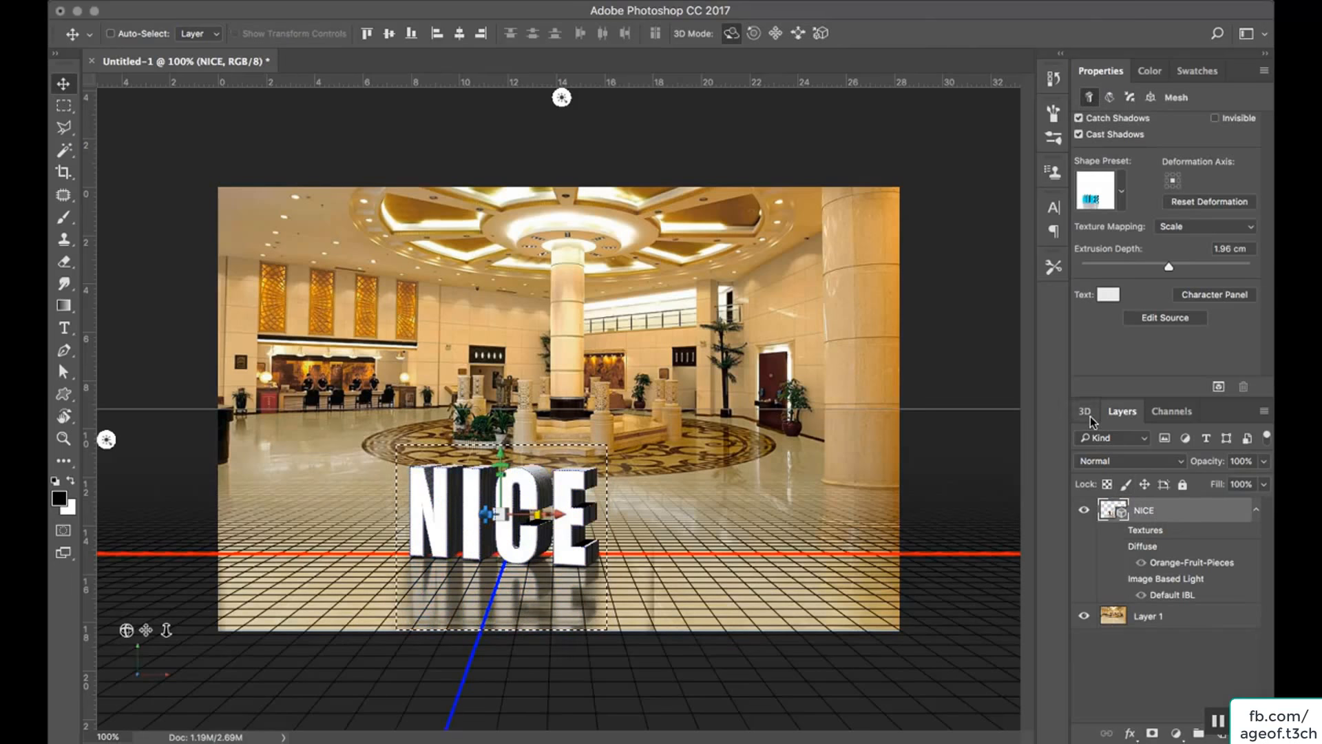
pyautogui.click(1087, 413)
pyautogui.click(1170, 734)
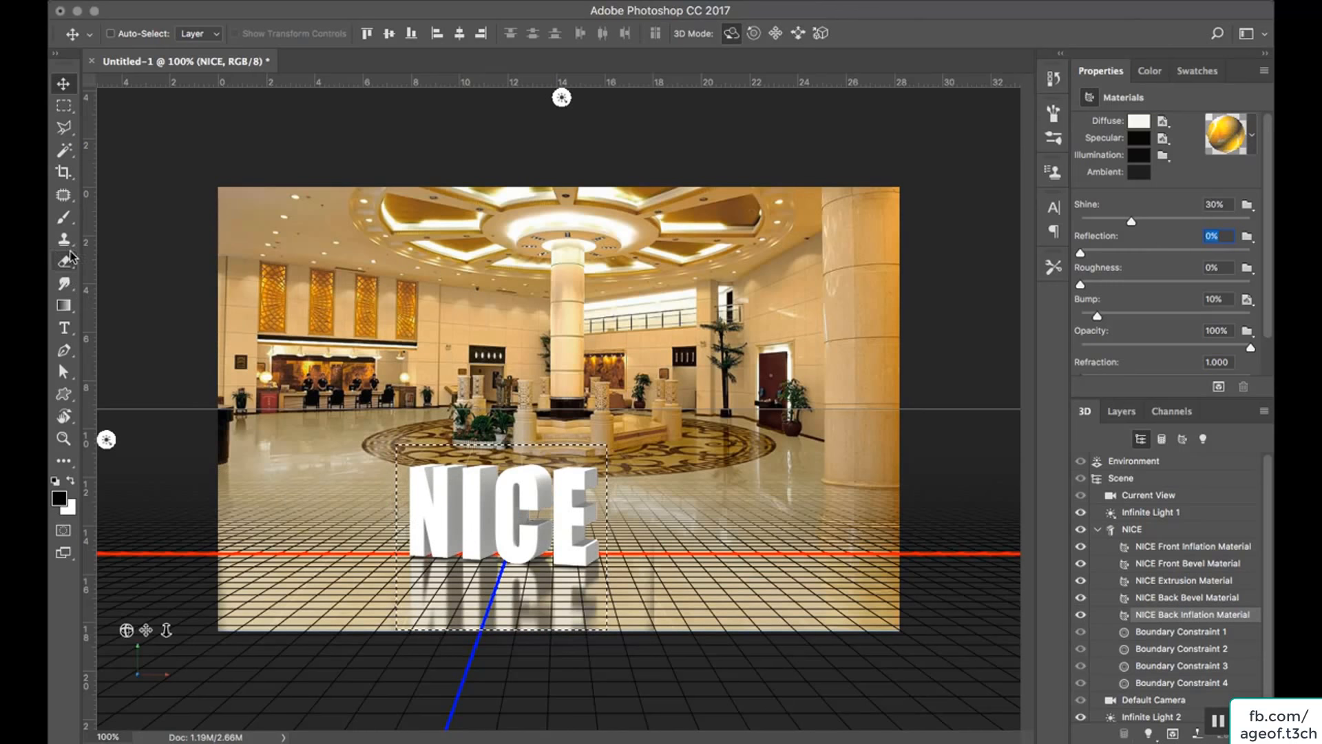
# Collapse the NICE layer's texture list with Layer 1 active, and clear the marquee selection.
pyautogui.click(1120, 411)
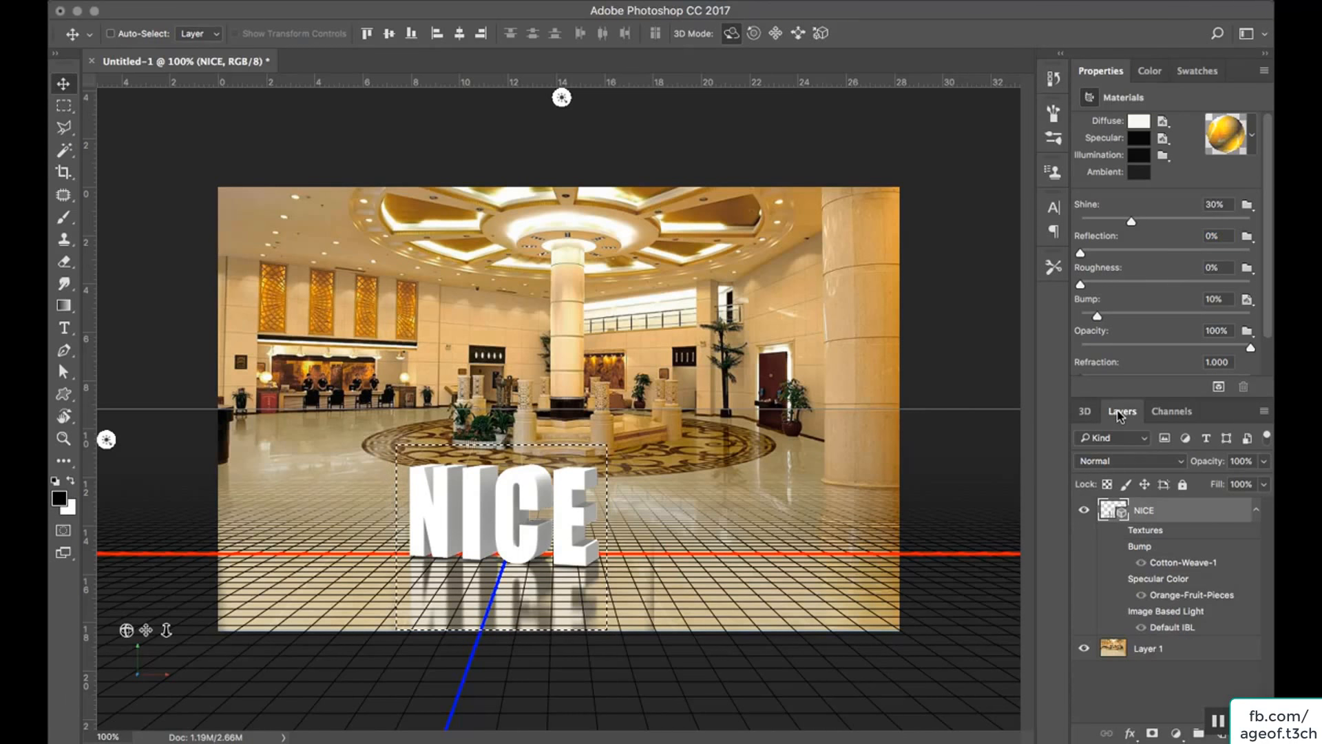
pyautogui.click(1189, 645)
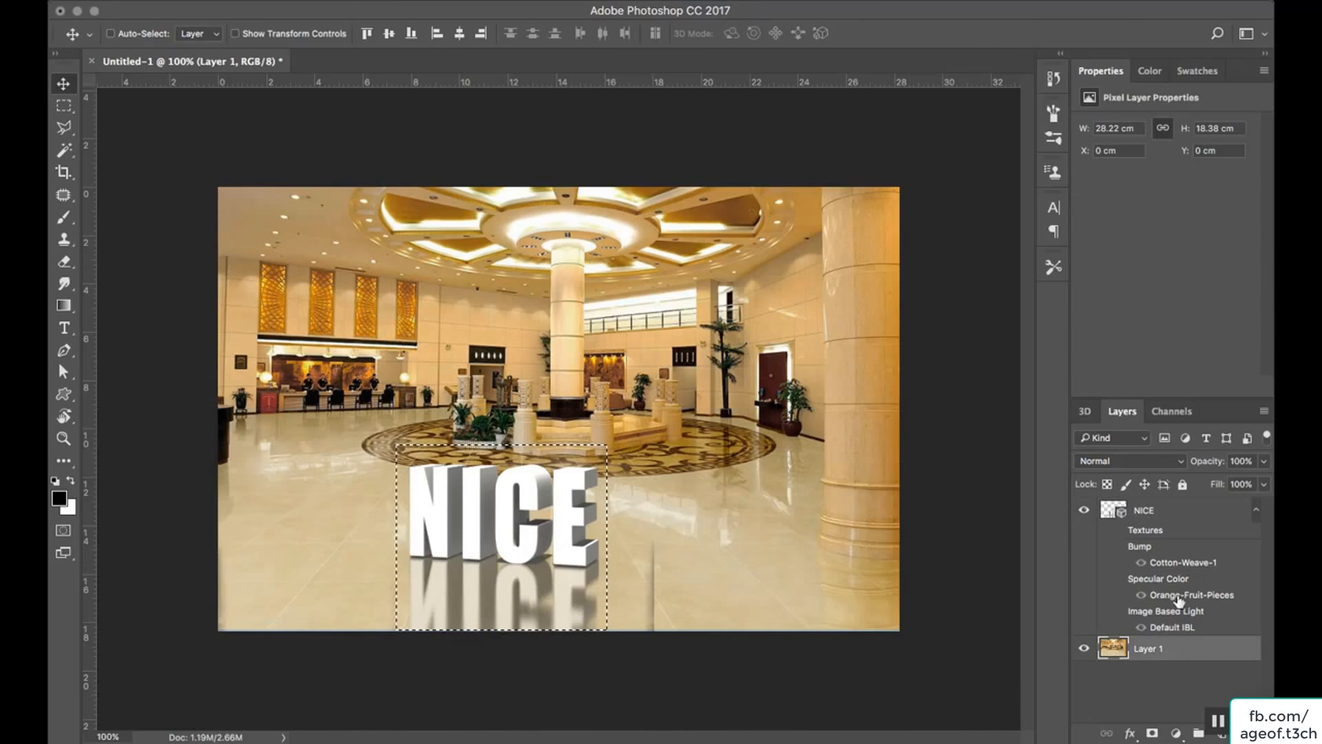
pyautogui.click(1257, 511)
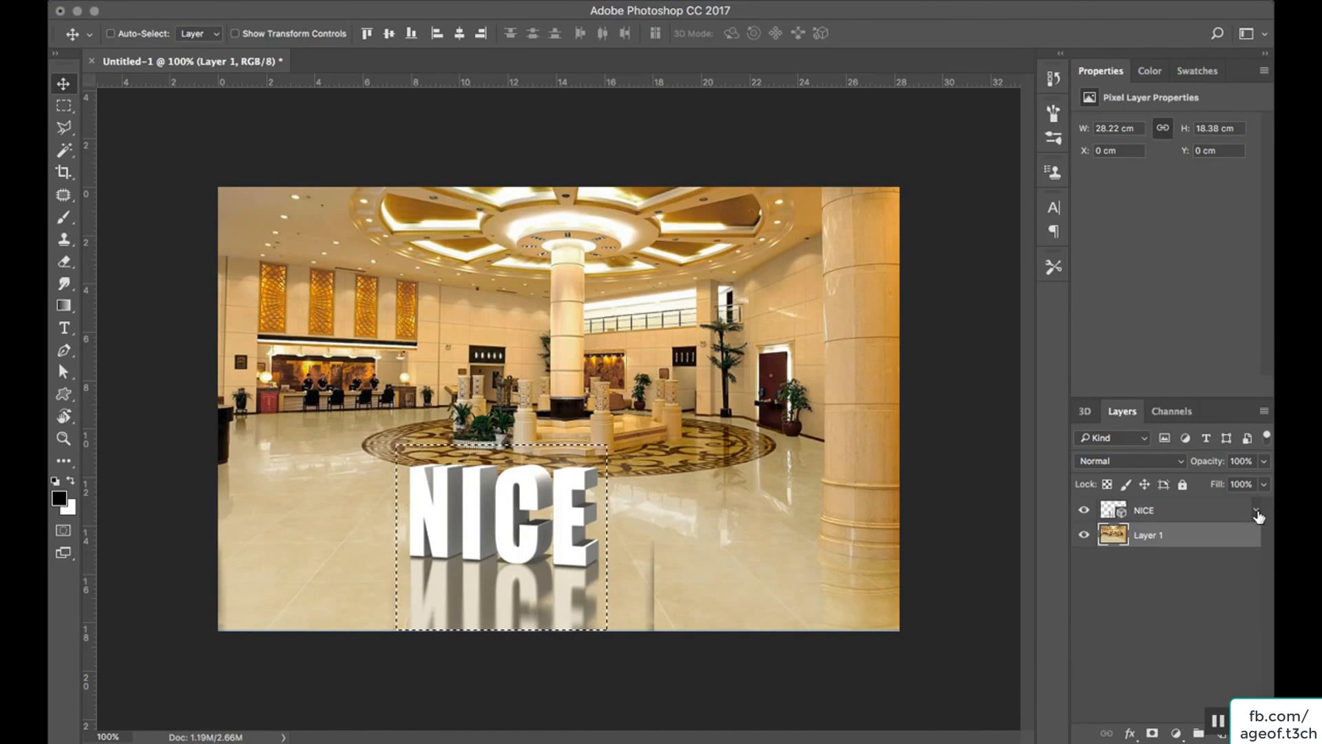
pyautogui.hotkey('ctrl', 'd')
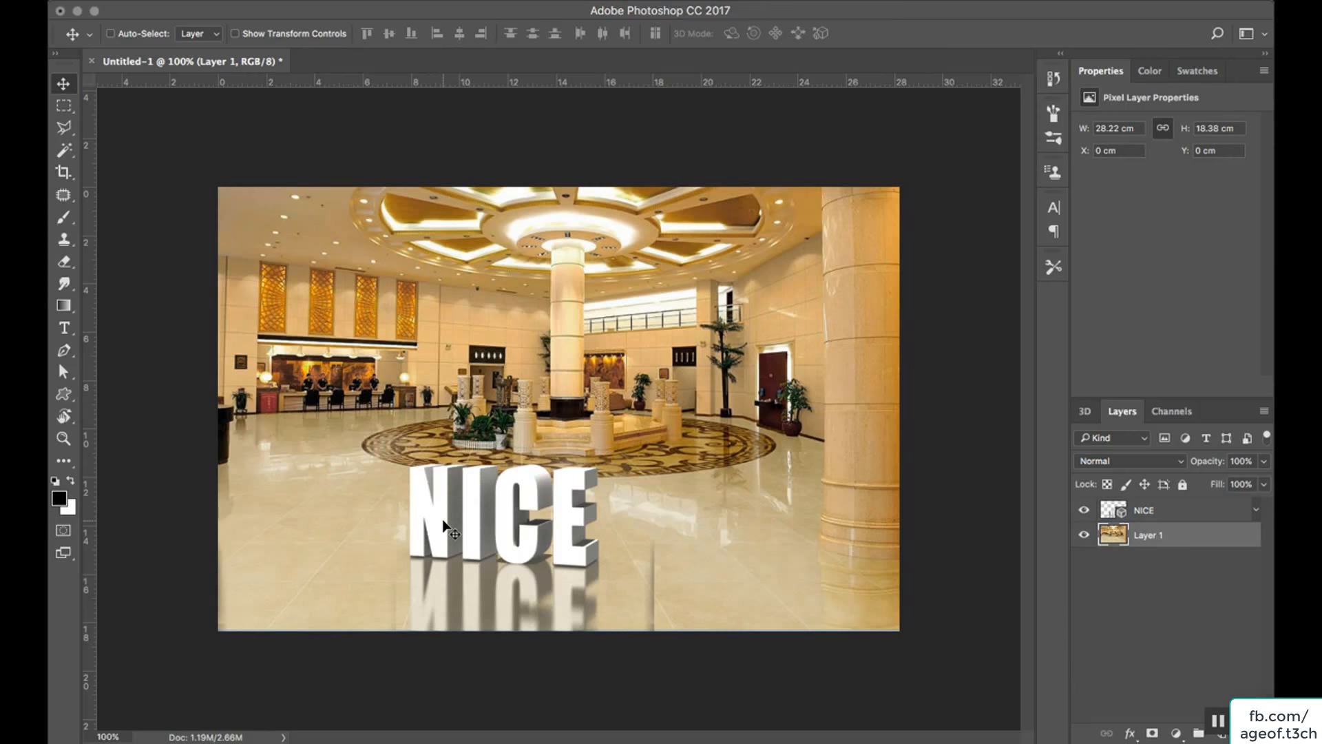
# Rasterize the NICE 3D layer and move its pixels up and right to about X 1.34 cm, Y 10.8 cm.
pyautogui.rightClick(1165, 512)
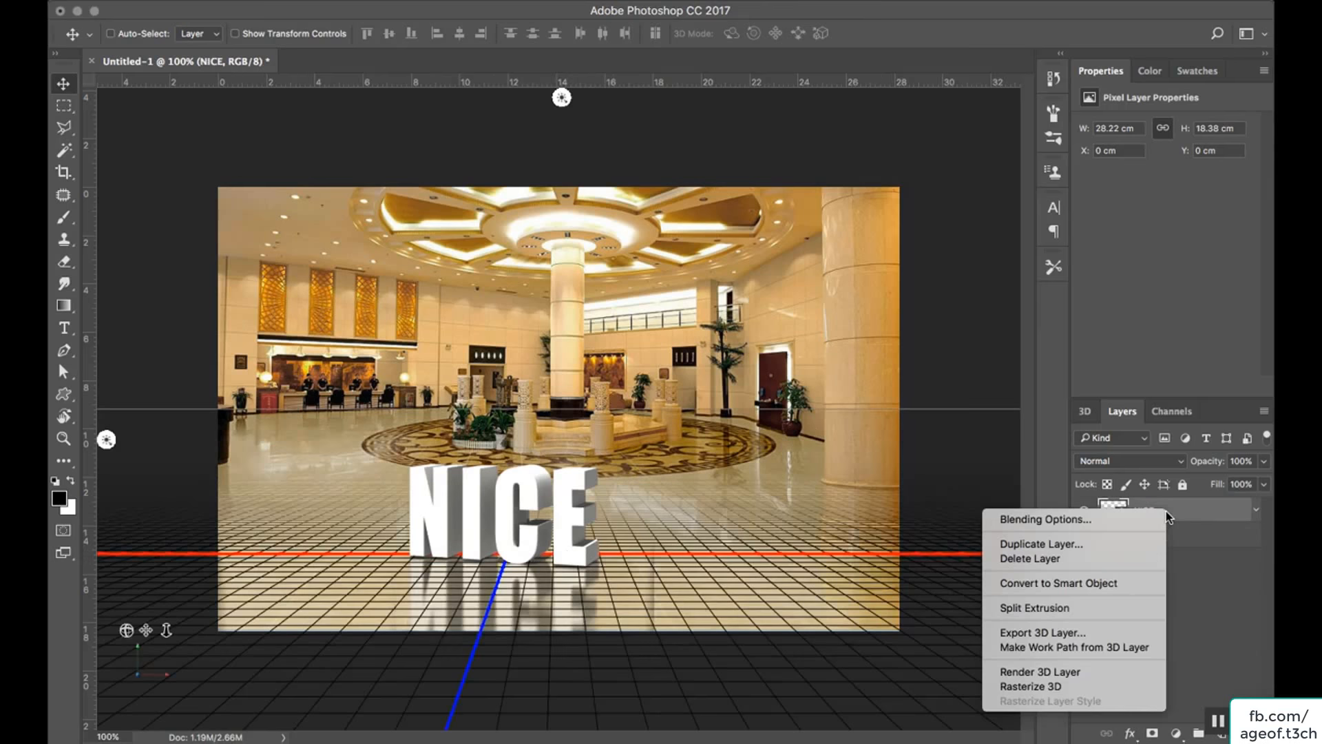
pyautogui.click(1063, 686)
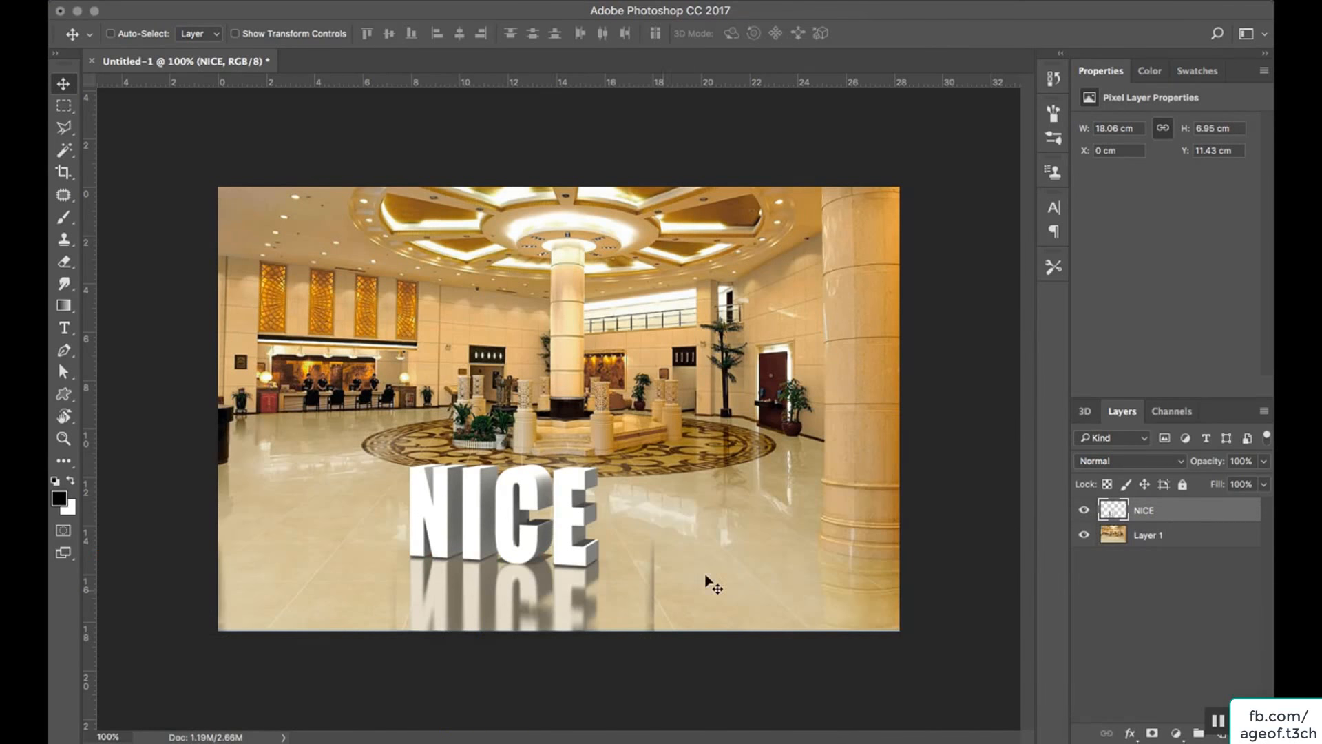
pyautogui.moveTo(497, 517); pyautogui.dragTo(516, 506)
pyautogui.moveTo(537, 508)
pyautogui.mouseDown()
pyautogui.moveTo(496, 504)
pyautogui.moveTo(521, 506)
pyautogui.mouseUp()
# Marquee-select the stray vertical shadow edge left of the NICE letters, delete it, and clear the selection.
pyautogui.press('m')
pyautogui.moveTo(321, 455); pyautogui.dragTo(192, 664)
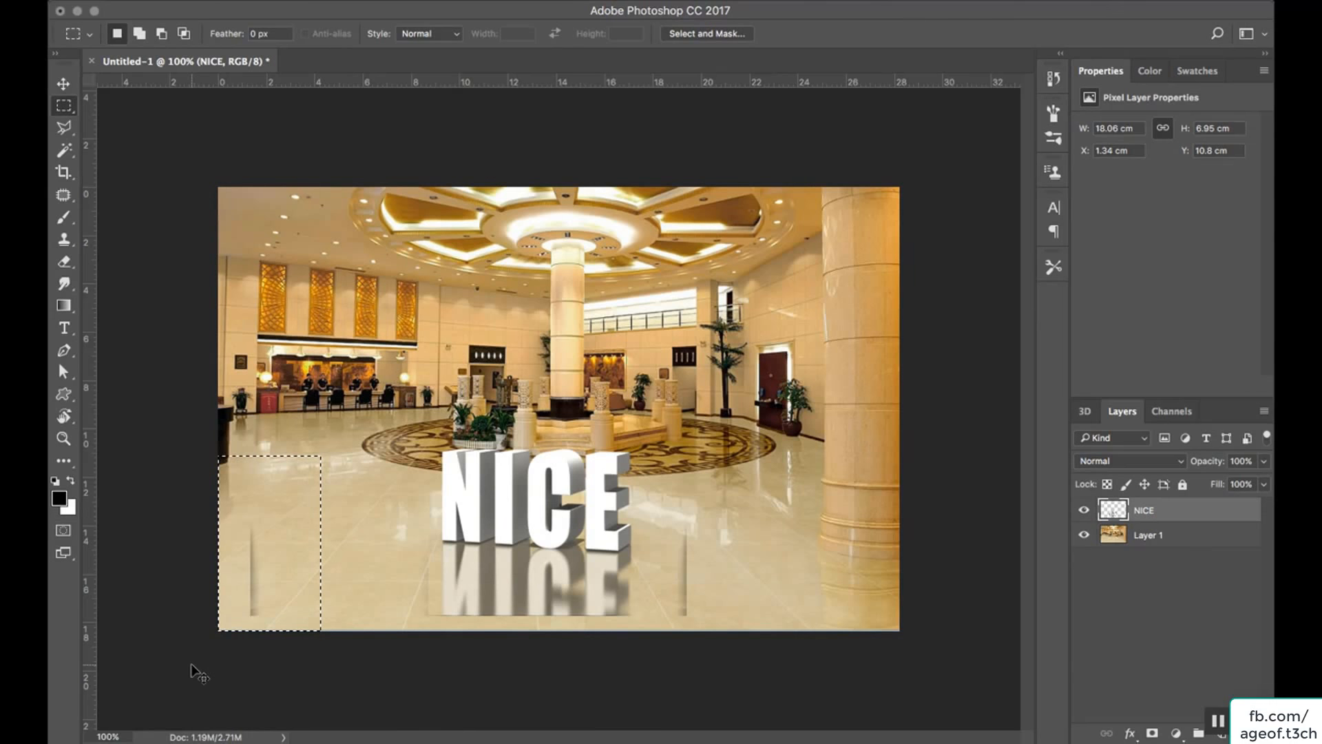
pyautogui.press('Delete')
pyautogui.hotkey('ctrl', 'd')
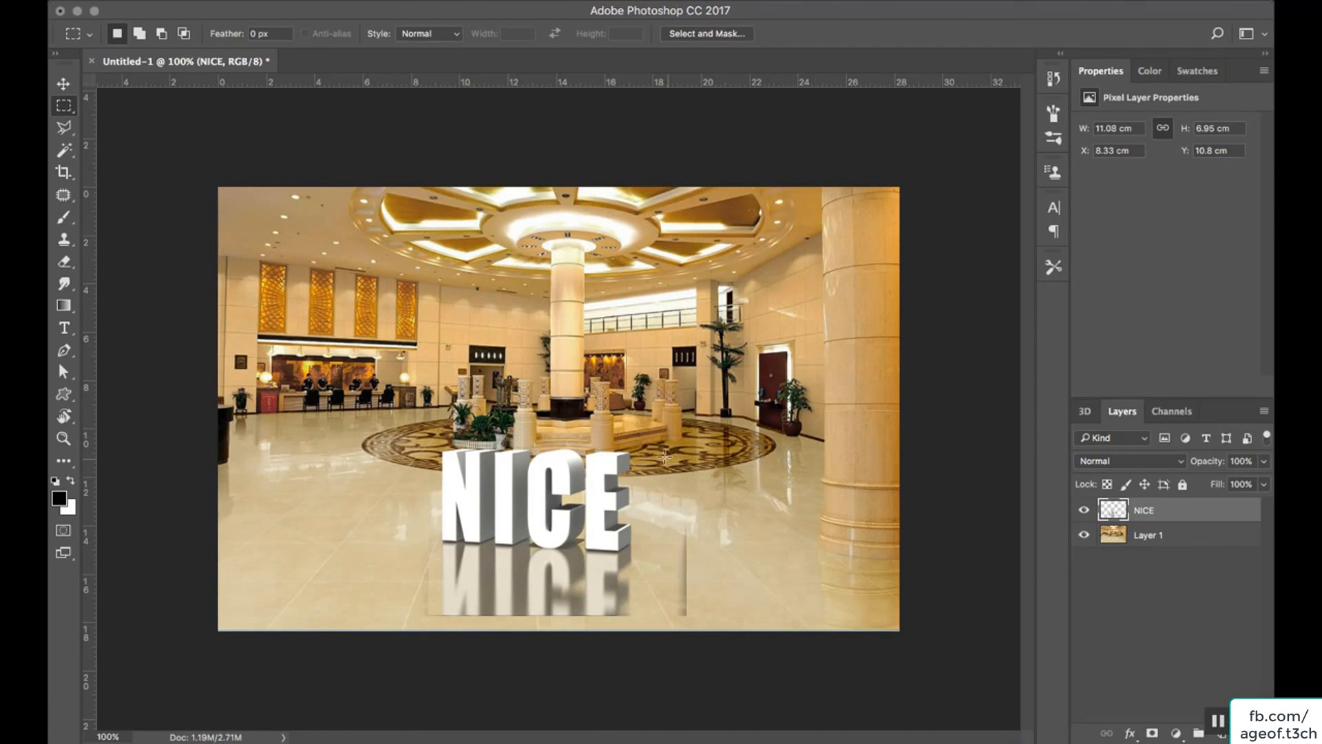
# Delete the stray shadow edge right of the letters, and move the NICE lettering to about X 7.06 cm, Y 11.57 cm.
pyautogui.moveTo(665, 455); pyautogui.dragTo(773, 649)
pyautogui.press('Delete')
pyautogui.hotkey('ctrl', 'd')
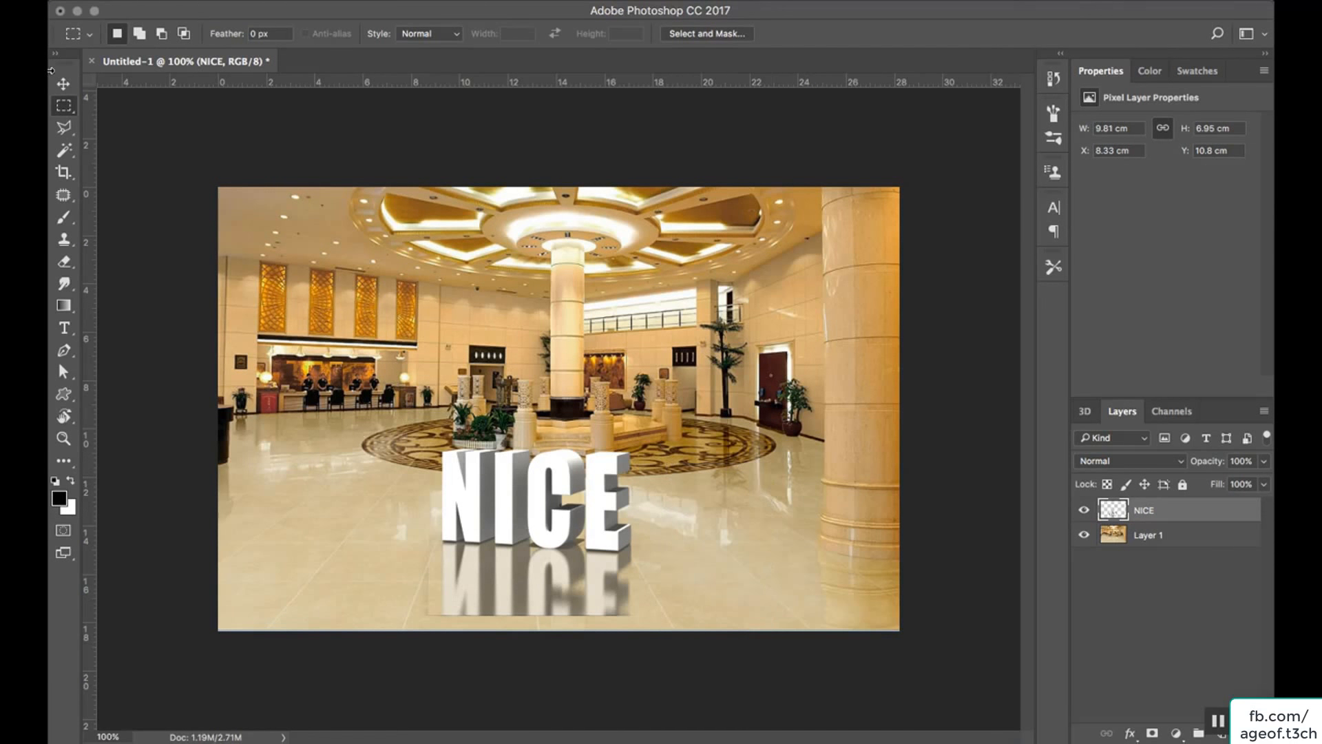
pyautogui.click(64, 83)
pyautogui.moveTo(517, 480); pyautogui.dragTo(489, 490)
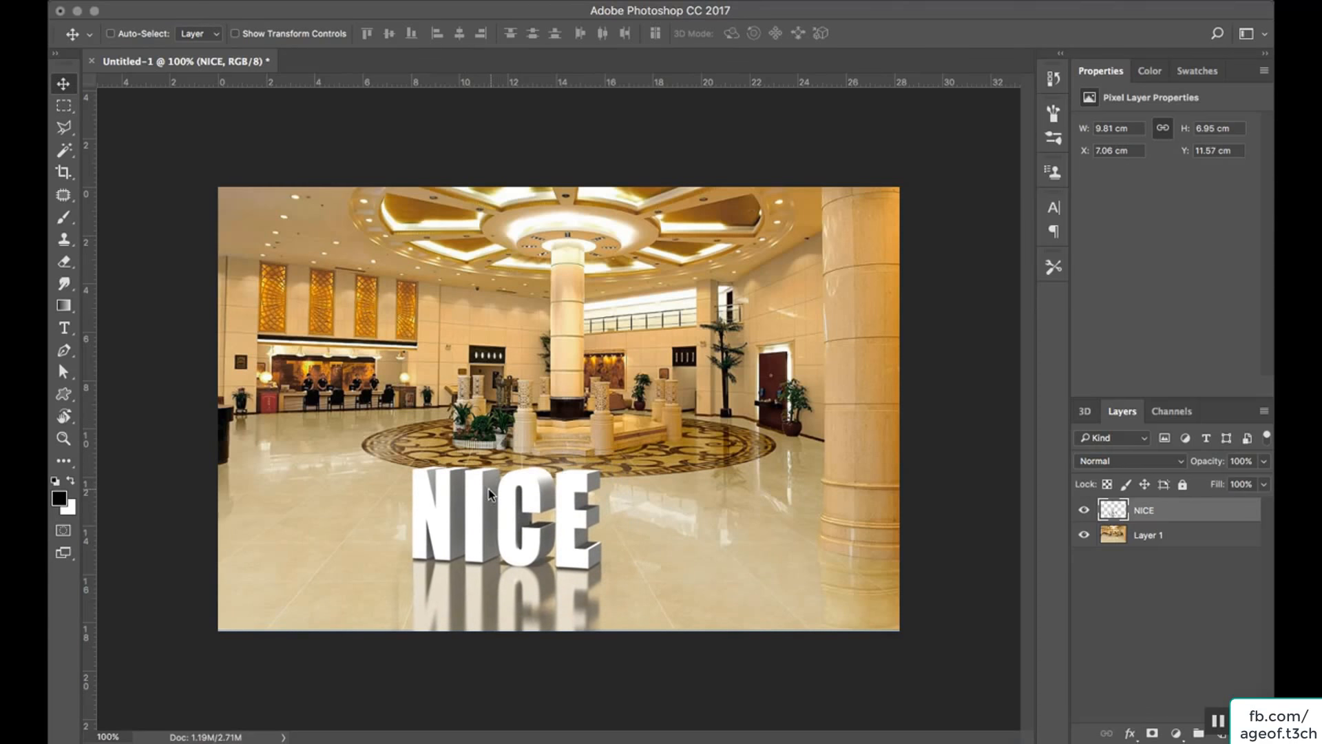
# Add a Levels adjustment layer with the midtone input at 0.56 and clip it to the NICE layer.
pyautogui.click(1175, 732)
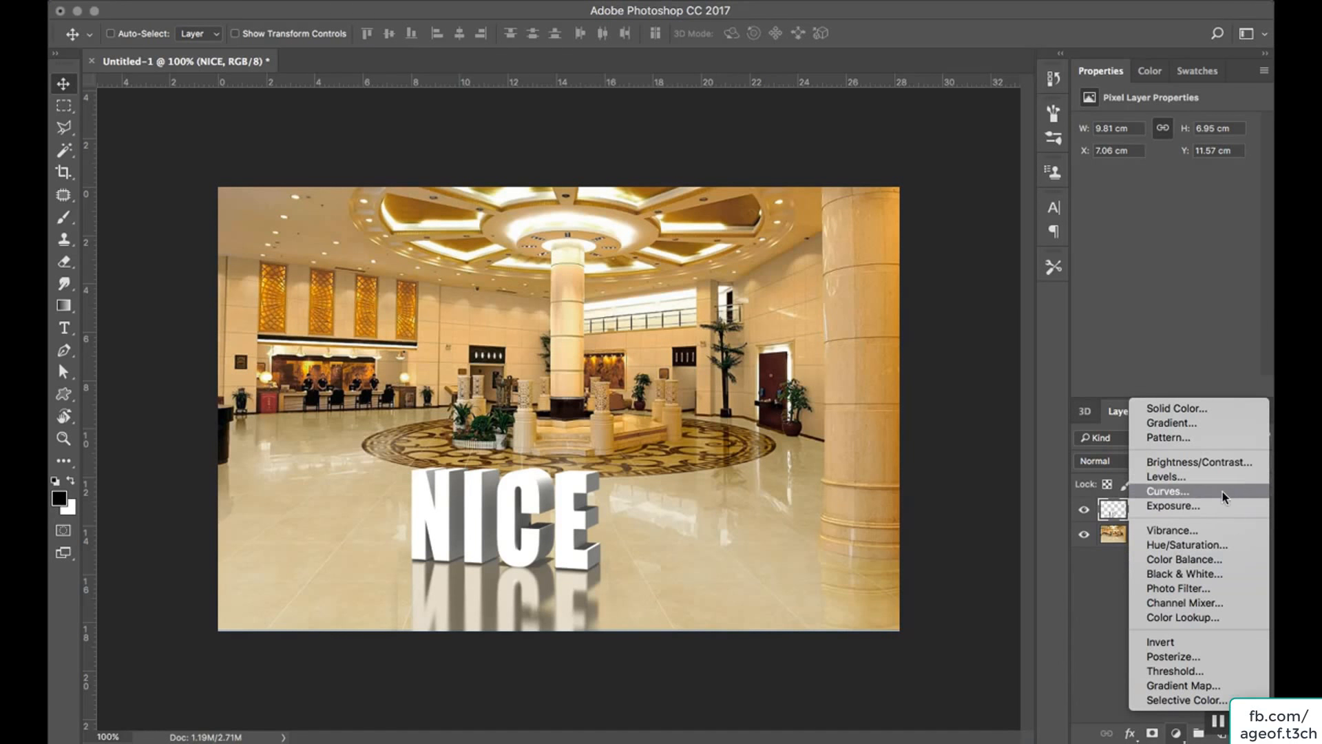
pyautogui.click(1168, 476)
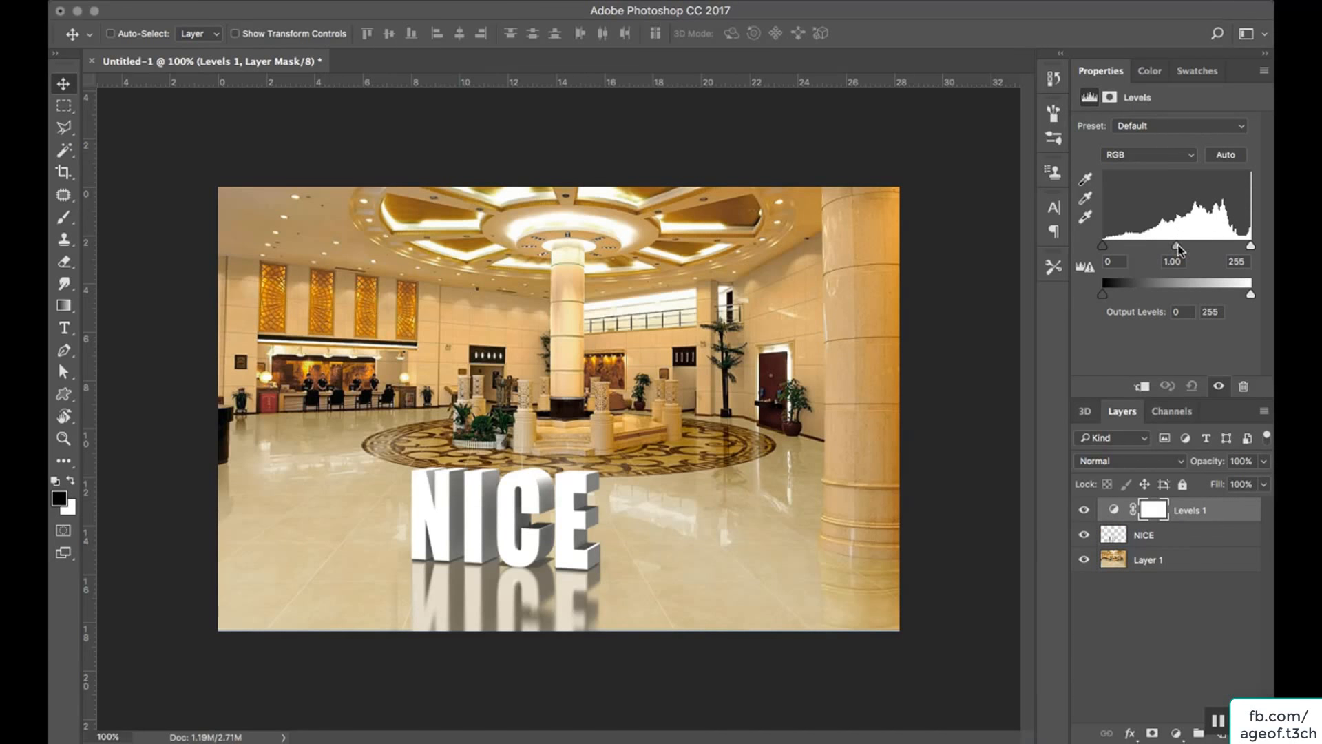
pyautogui.moveTo(1177, 245); pyautogui.dragTo(1205, 256)
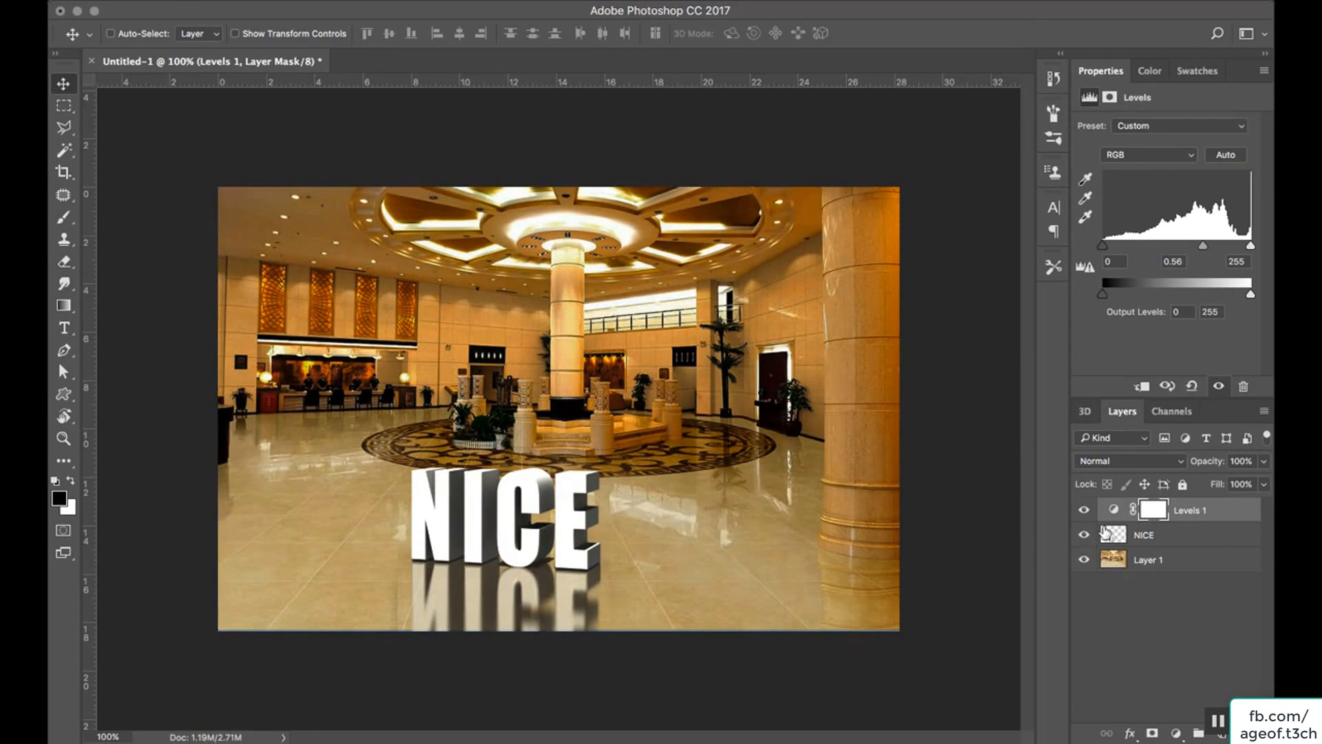
pyautogui.keyDown('alt'); pyautogui.click(1108, 512); pyautogui.keyUp('alt')
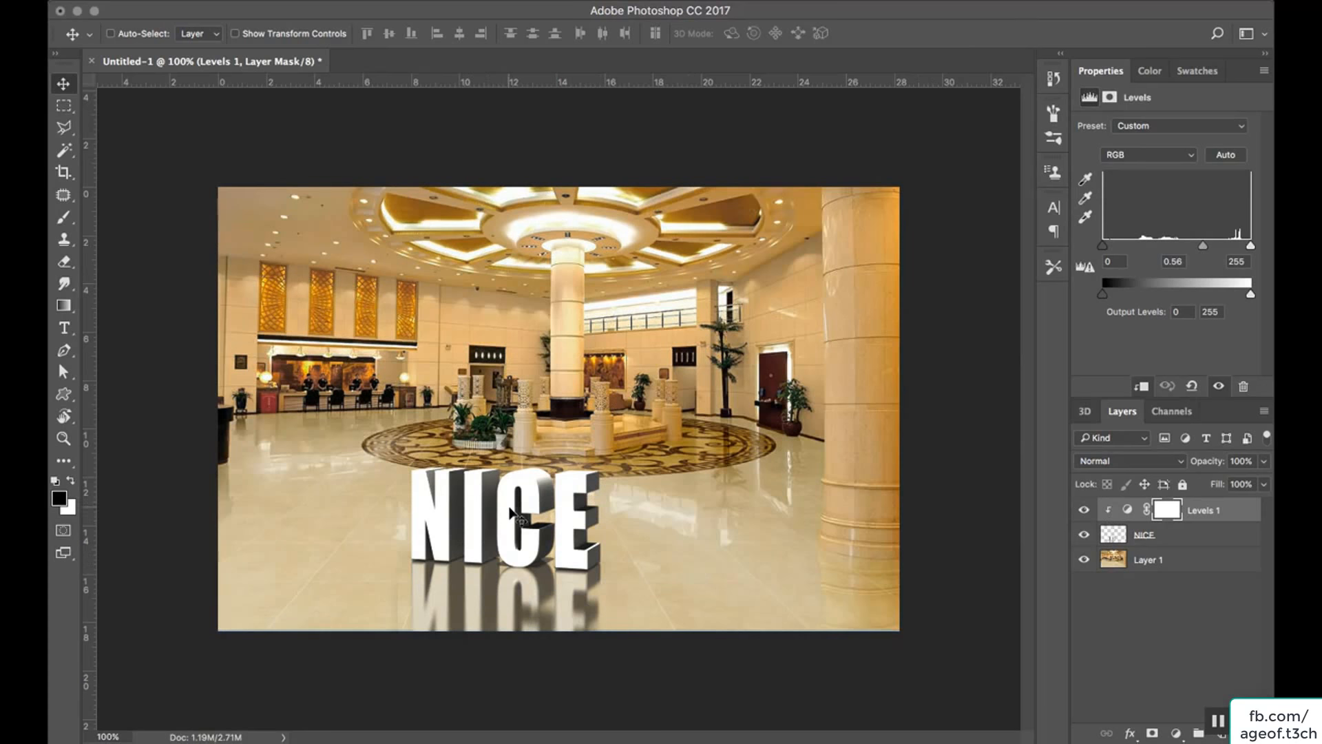
# Compare the lettering with the Levels 1 adjustment hidden and shown, and set that layer's opacity to 77%.
pyautogui.click(1084, 510)
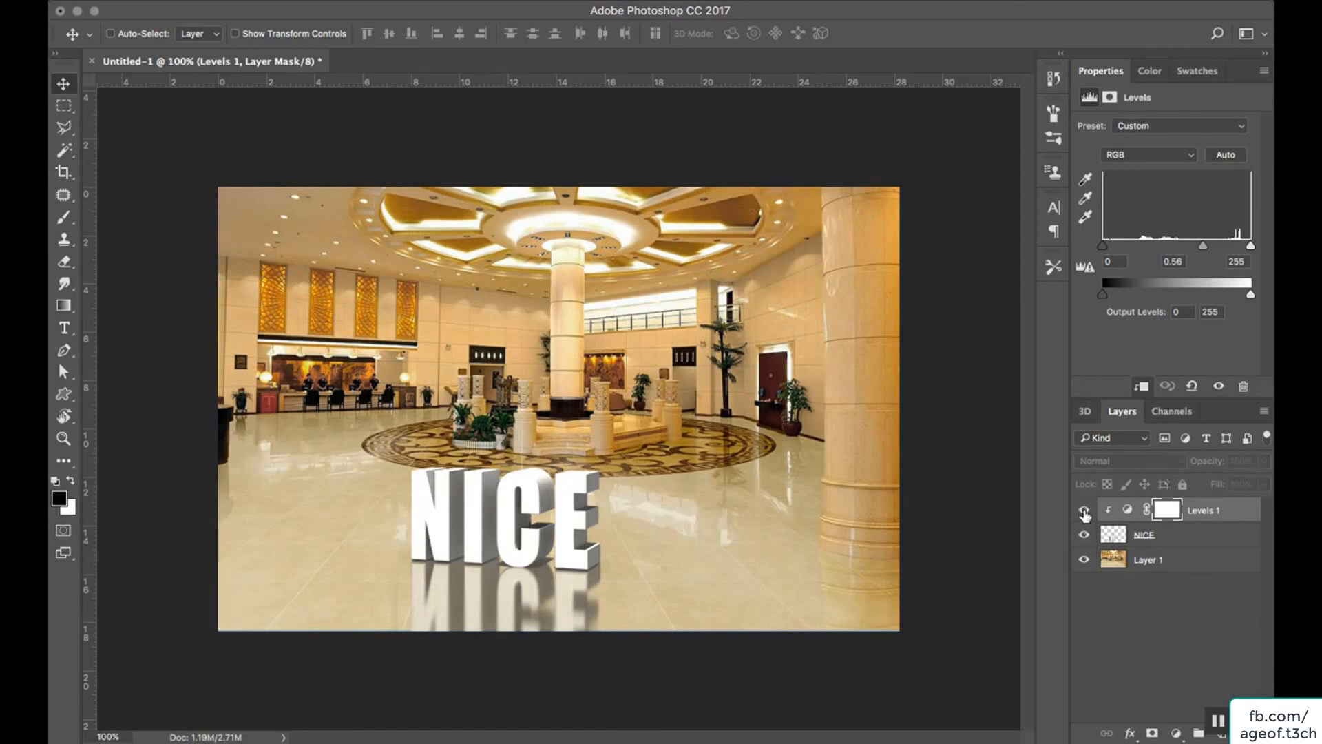
pyautogui.click(1084, 510)
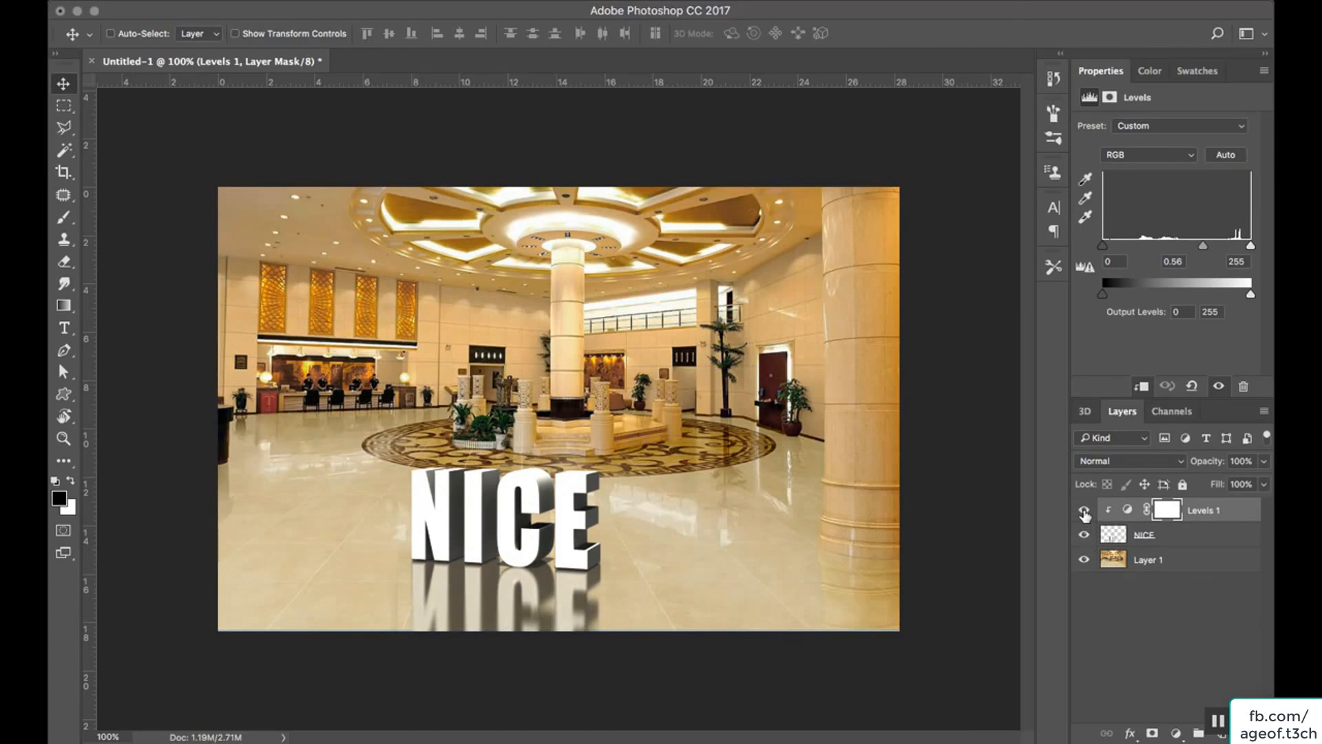
pyautogui.click(1264, 461)
pyautogui.moveTo(1262, 480)
pyautogui.mouseDown()
pyautogui.moveTo(1212, 486)
pyautogui.moveTo(1270, 489)
pyautogui.mouseUp()
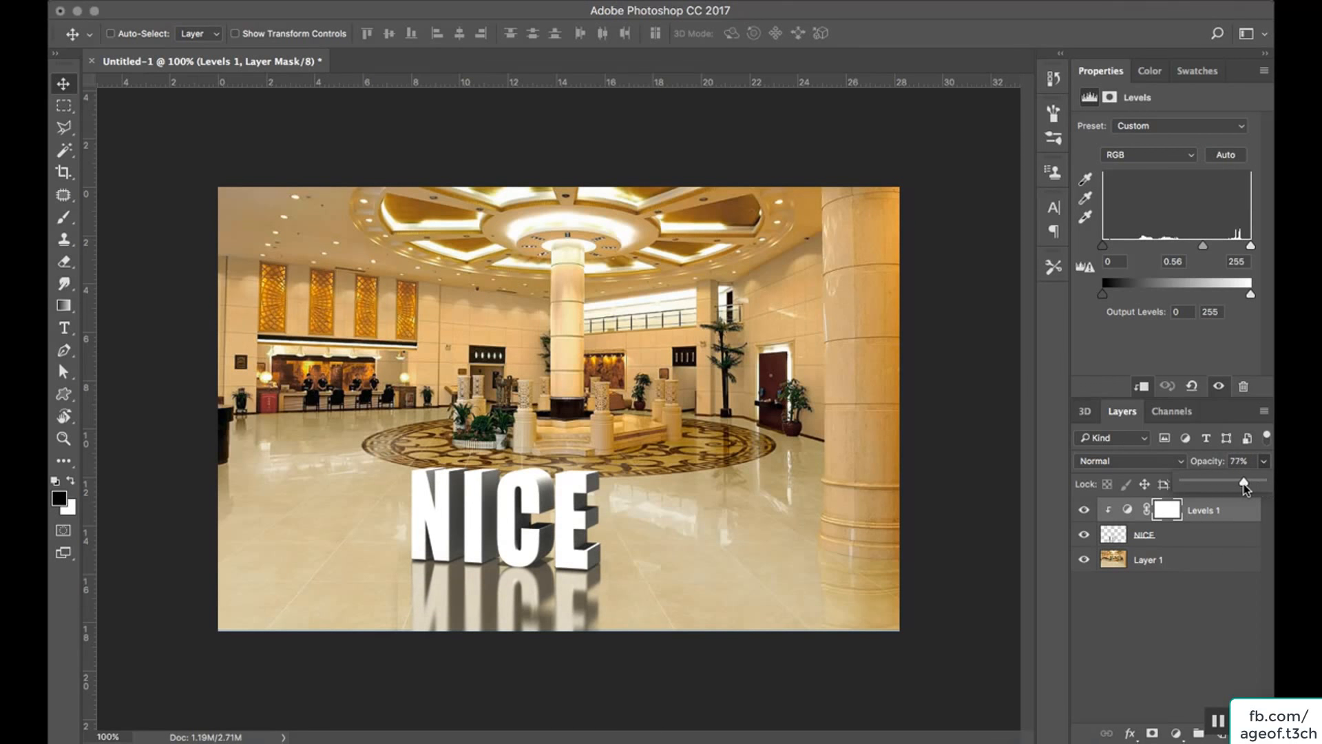
# Set the NICE layer's opacity to 90%.
pyautogui.click(1231, 532)
pyautogui.click(1230, 534)
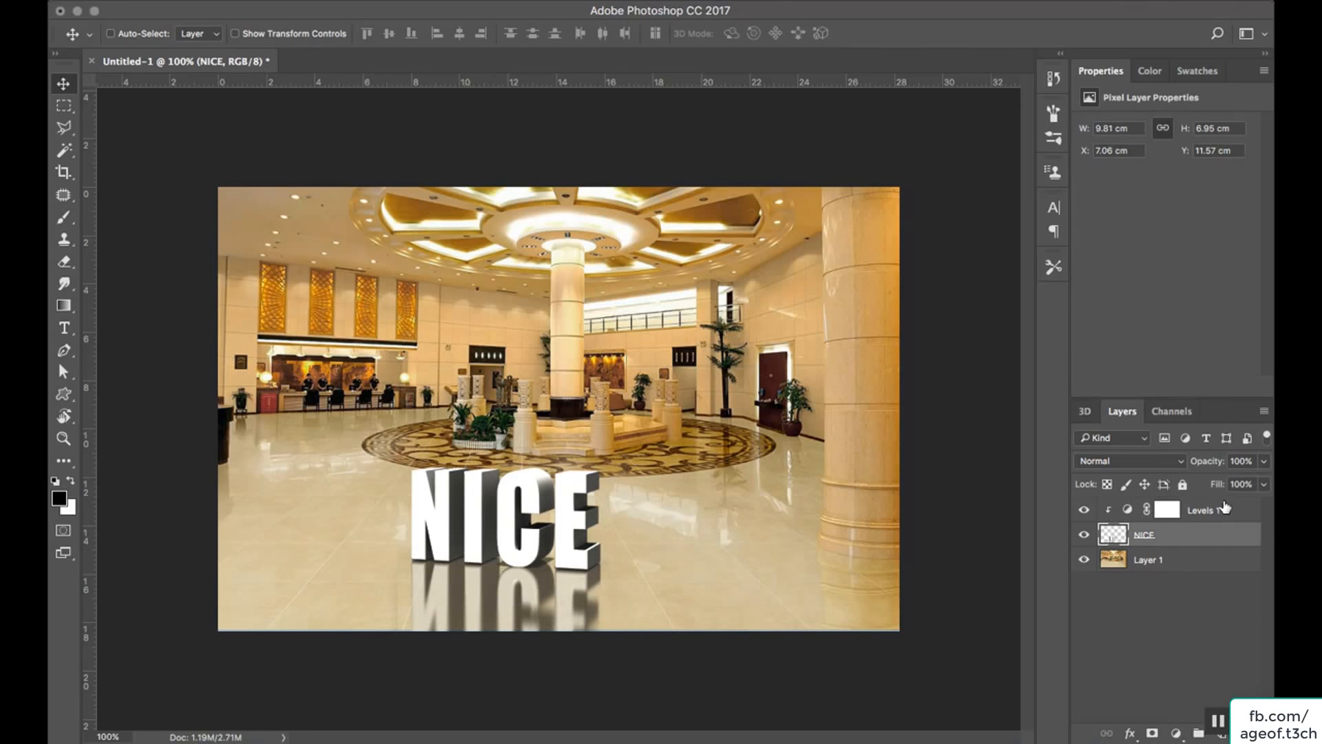
pyautogui.click(1262, 464)
pyautogui.moveTo(1258, 476)
pyautogui.mouseDown()
pyautogui.moveTo(1238, 482)
pyautogui.moveTo(1255, 489)
pyautogui.mouseUp()
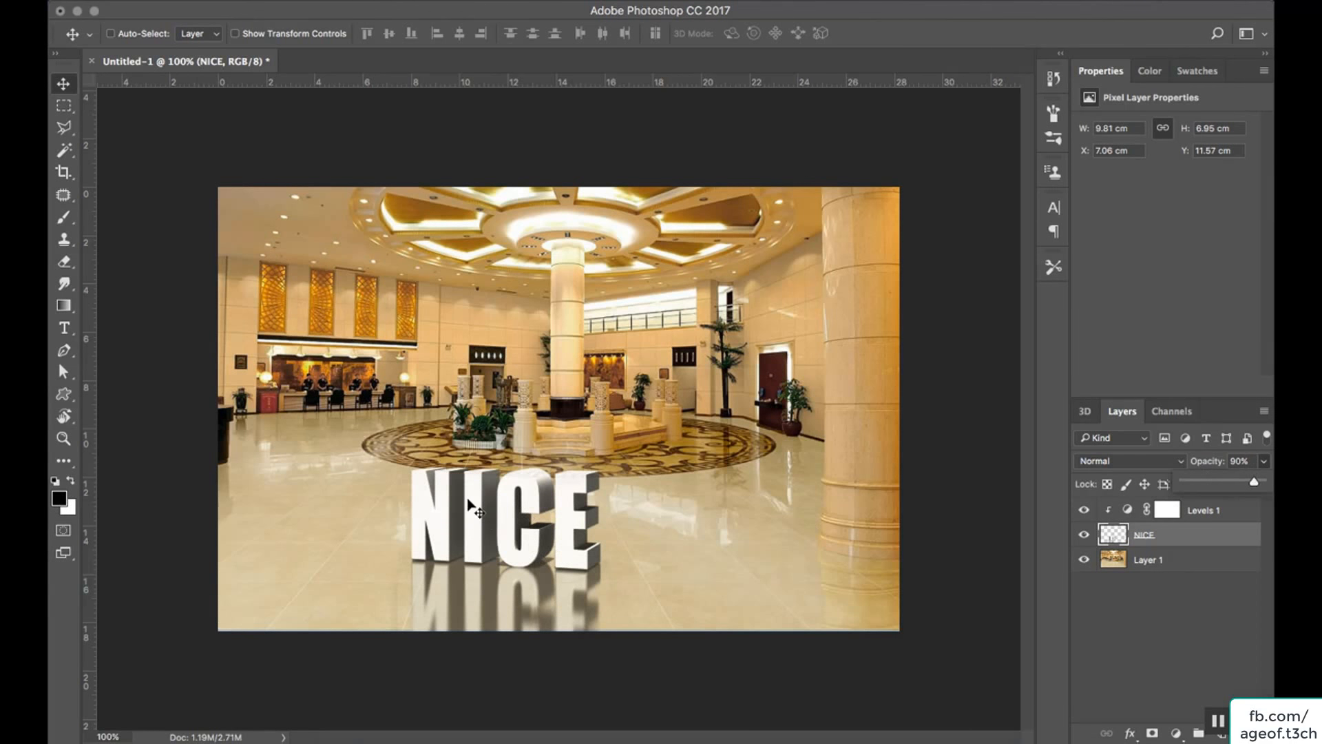